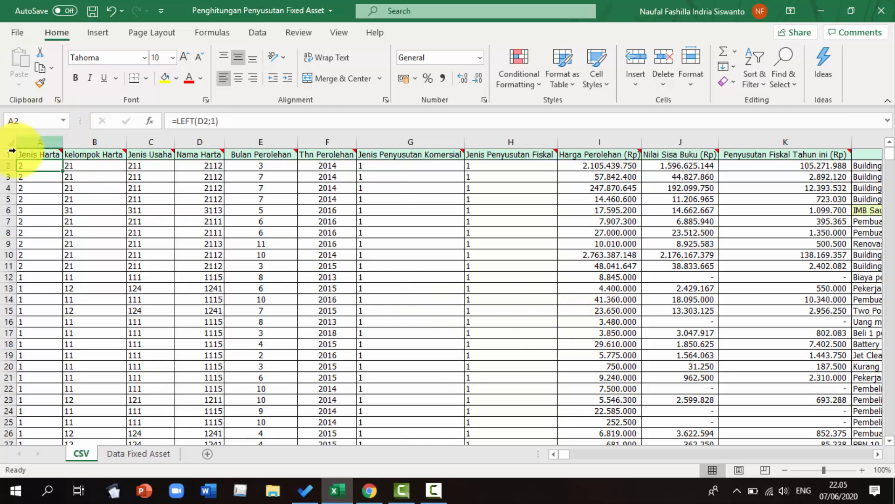
# Review the notes on the column headers describing asset type, asset group, business type and asset name codes
pyautogui.click(793, 166)
pyautogui.press('Right')
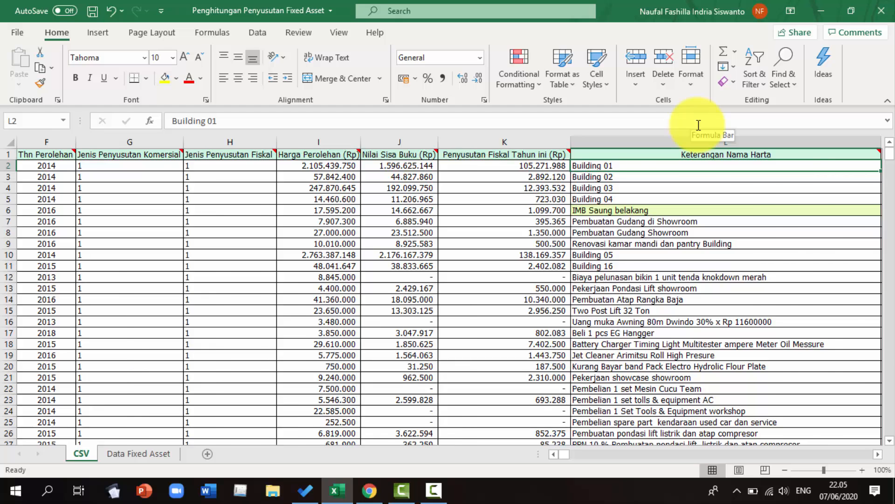
pyautogui.press('Home')
pyautogui.moveTo(35, 153)
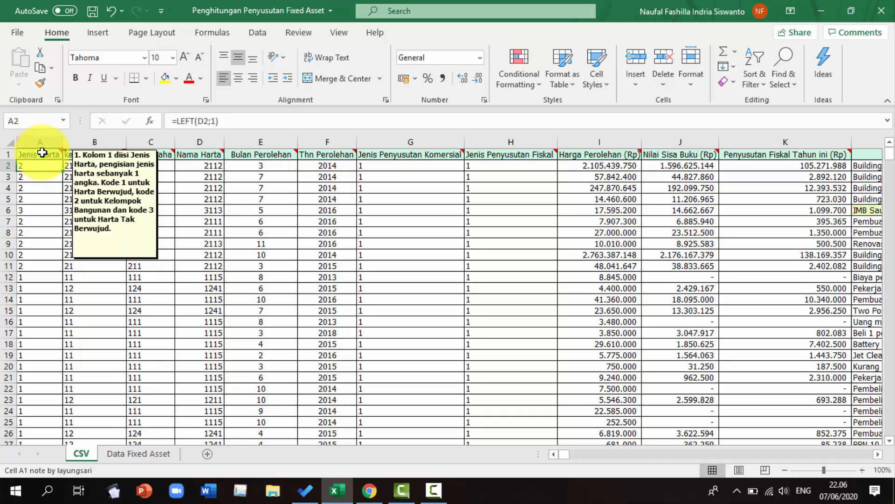
pyautogui.moveTo(74, 154)
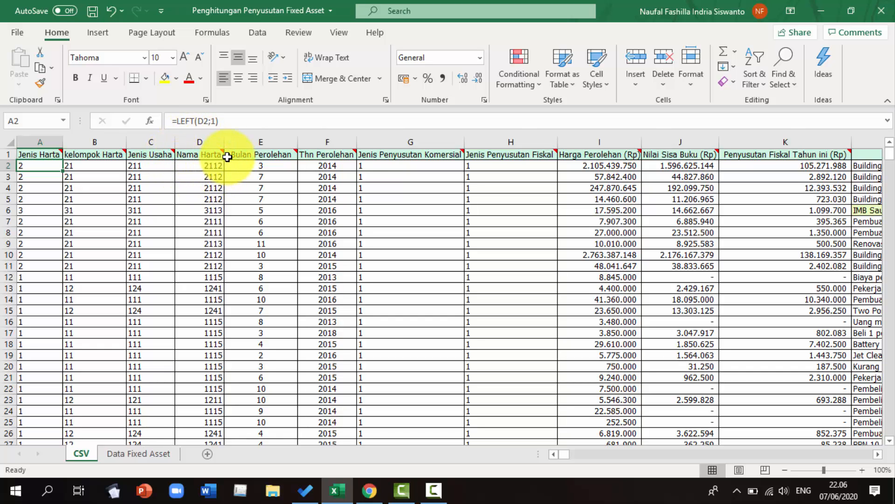
pyautogui.moveTo(204, 151)
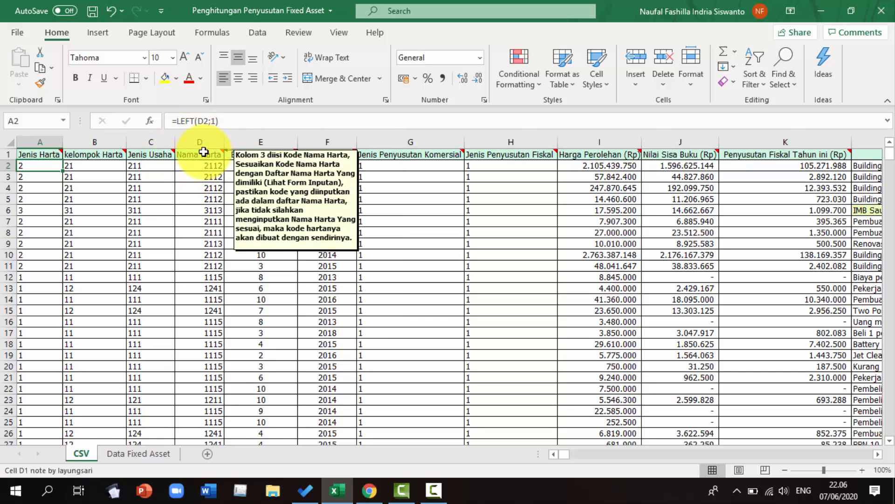
# Switch to the browser and read through the 96/PMK.03/2009 appendix tables listing tangible asset groups 1 to 4
pyautogui.hotkey('alt', 'Tab')
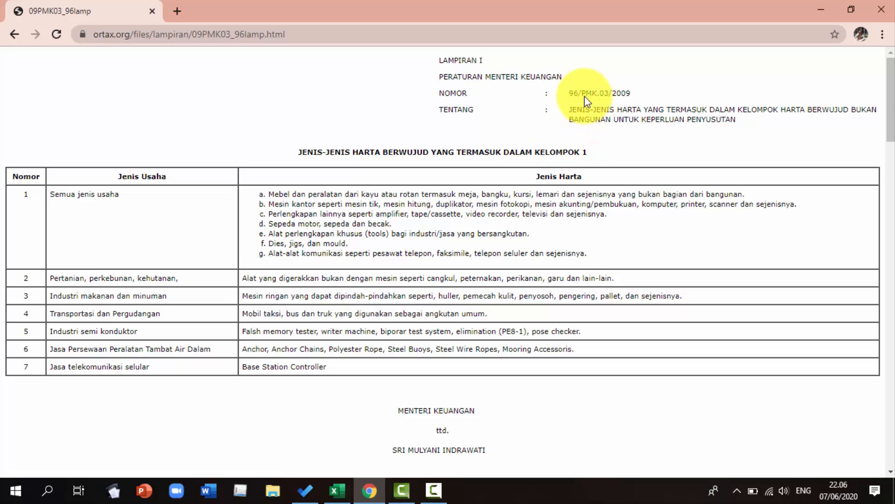
pyautogui.moveTo(580, 92); pyautogui.dragTo(631, 93)
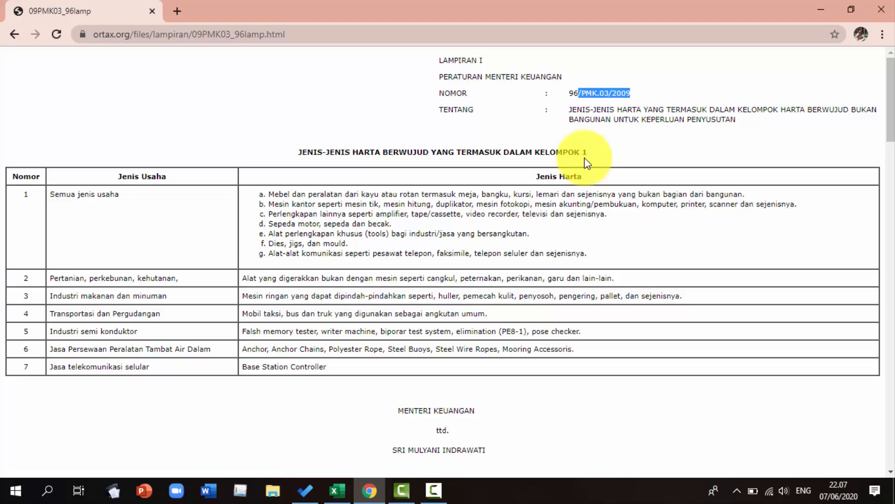
pyautogui.scroll(-13, 586, 163)
pyautogui.scroll(4, 586, 164)
pyautogui.scroll(-1, 586, 163)
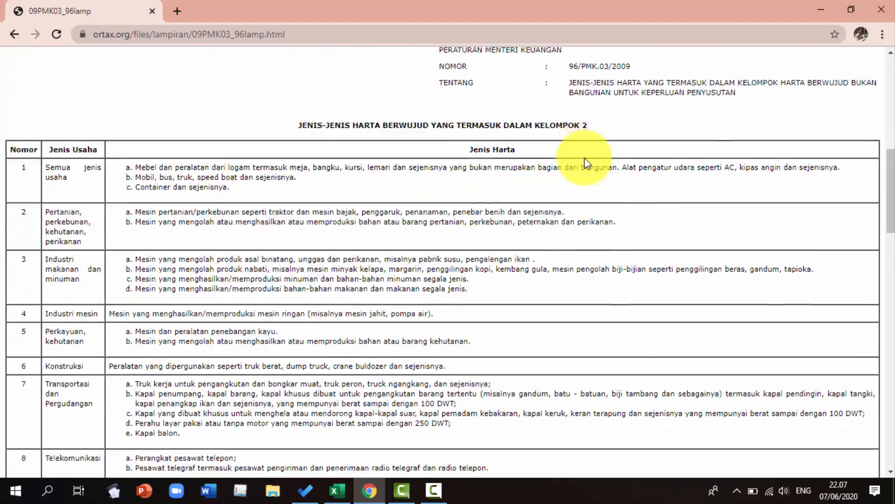
pyautogui.scroll(-15, 587, 163)
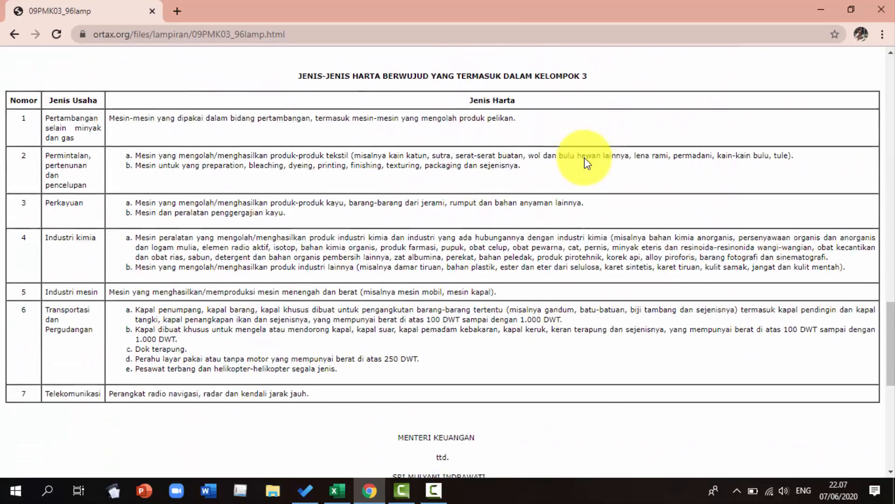
pyautogui.scroll(-9, 586, 163)
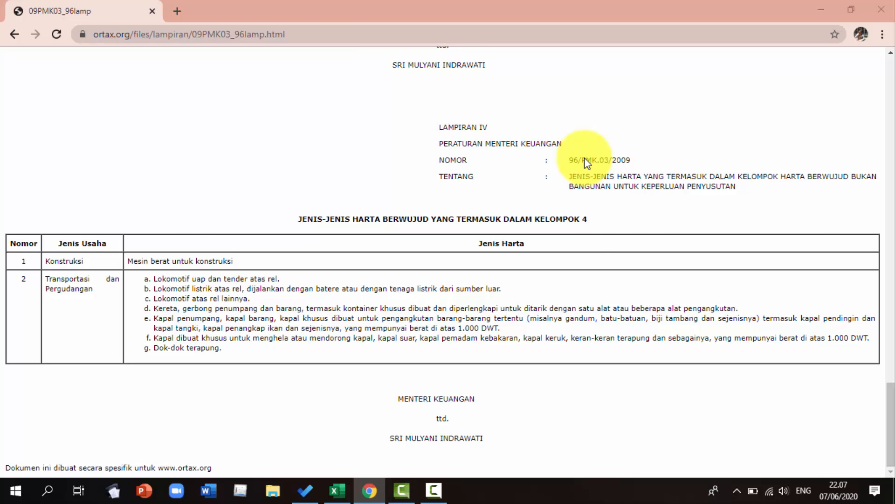
# Return to the spreadsheet and review the acquisition month, acquisition year and depreciation type columns
pyautogui.hotkey('alt', 'Tab')
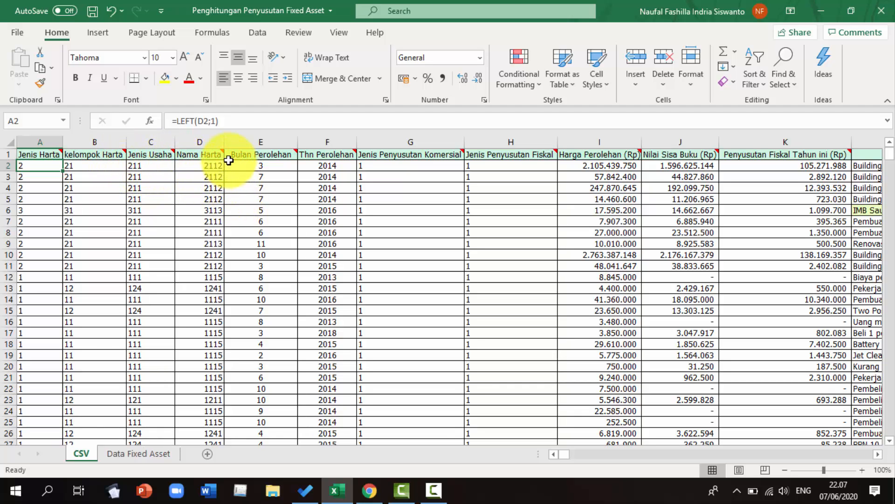
pyautogui.moveTo(224, 156)
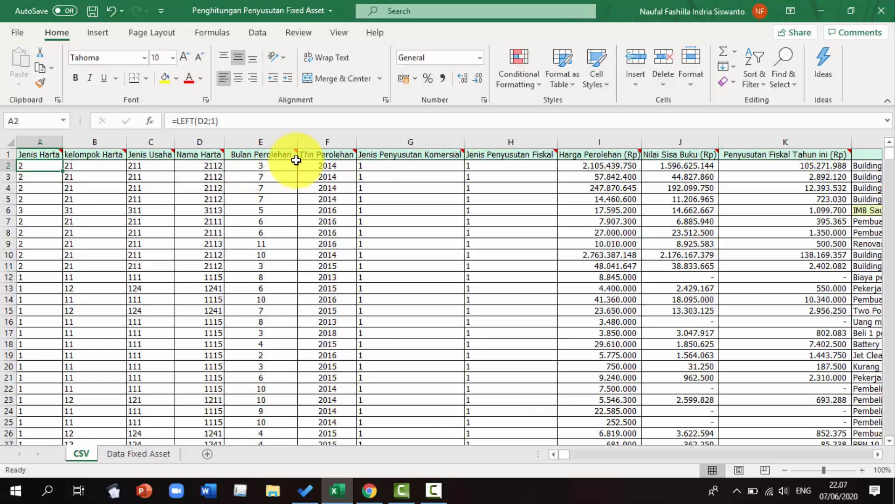
pyautogui.moveTo(297, 160)
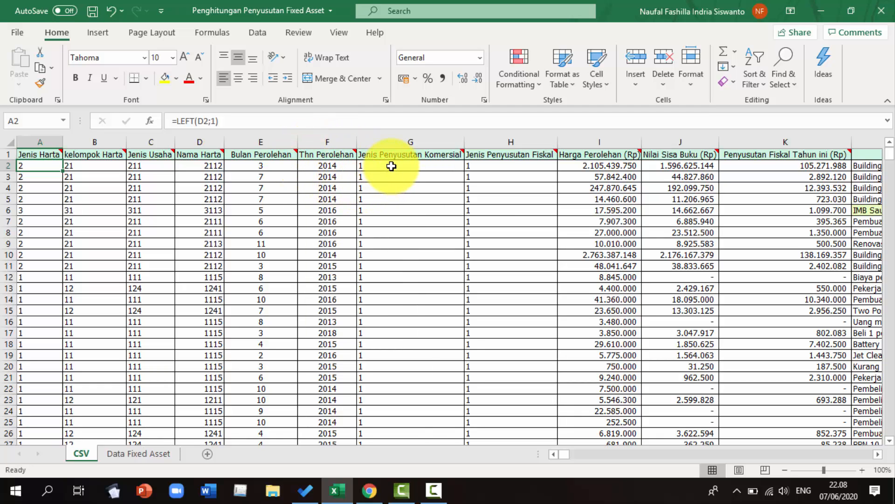
pyautogui.moveTo(419, 154)
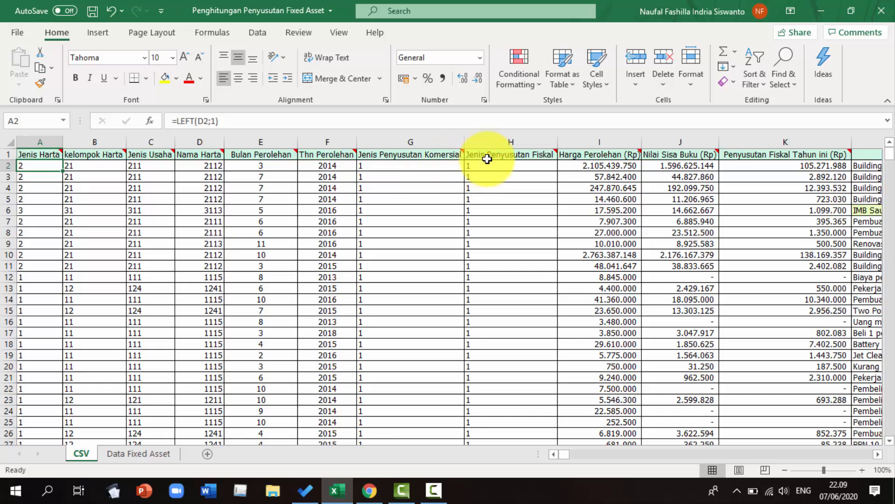
pyautogui.moveTo(492, 155)
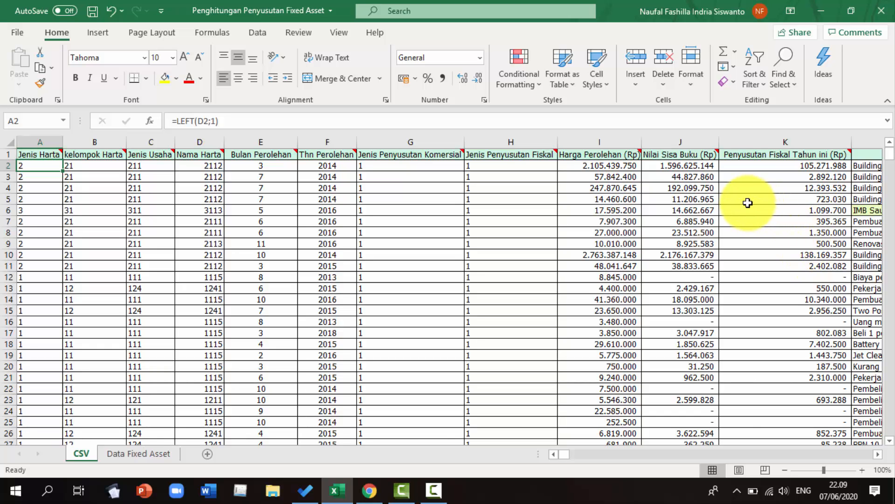
pyautogui.click(845, 167)
pyautogui.press('Right')
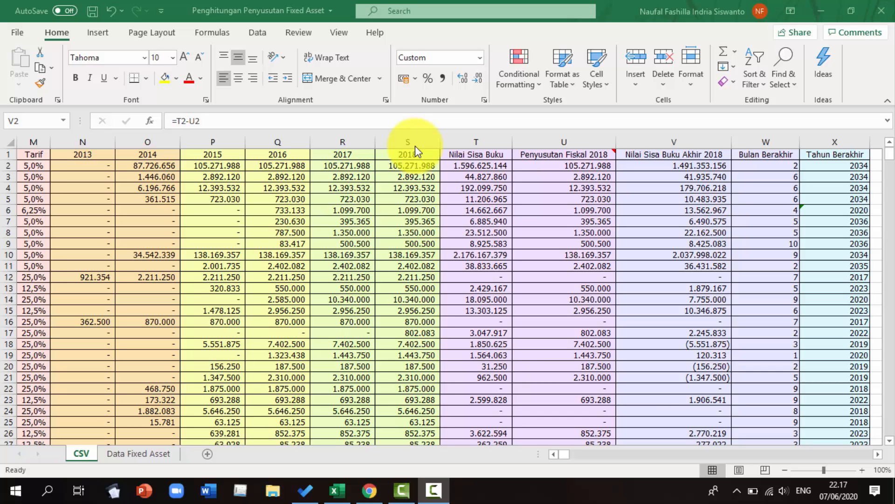
# Inspect the yearly depreciation formulas in the 2013 and 2014 columns
pyautogui.click(102, 165)
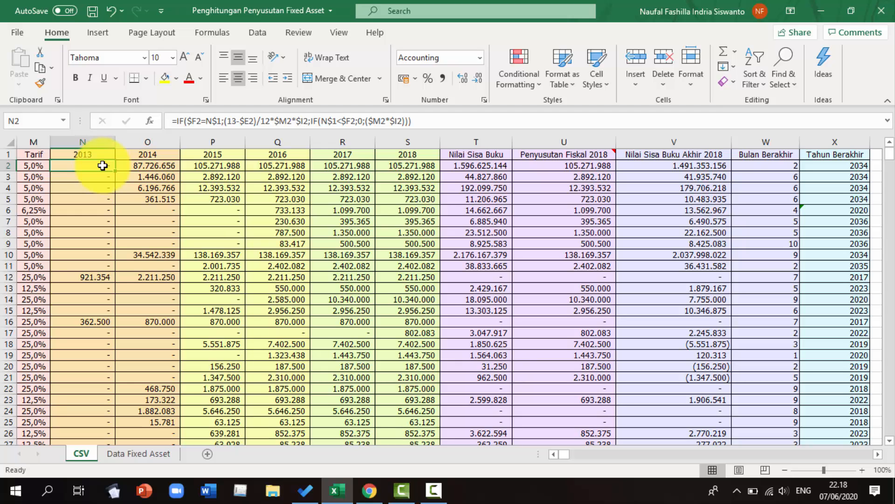
pyautogui.hotkey('ctrl', 'Left')
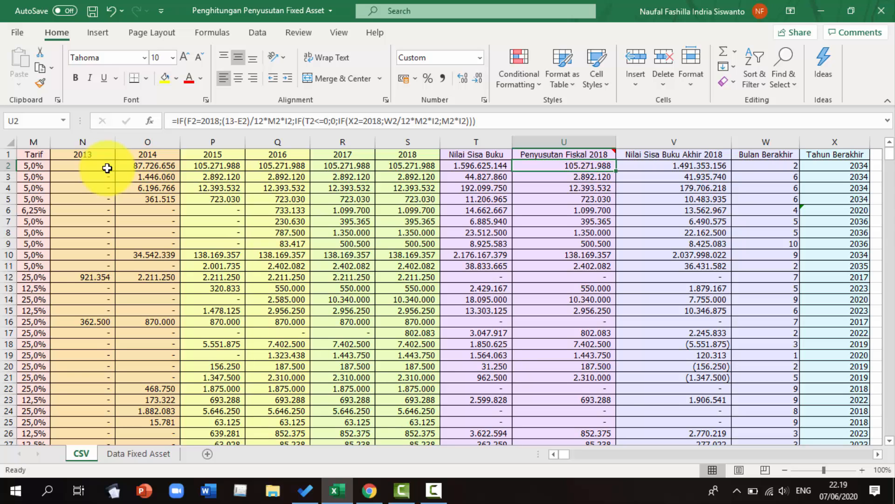
pyautogui.click(150, 155)
pyautogui.click(154, 167)
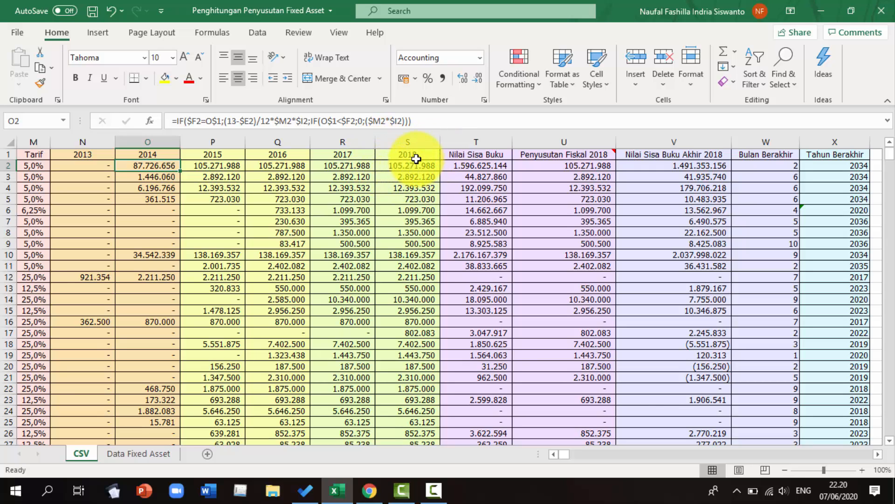
# Inspect the book value formula in the Nilai Sisa Buku column by opening it for editing
pyautogui.click(467, 156)
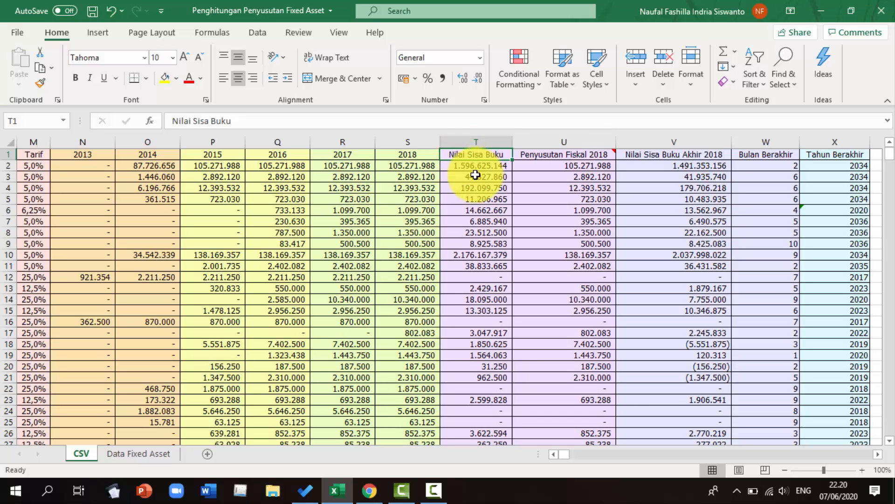
pyautogui.click(475, 167)
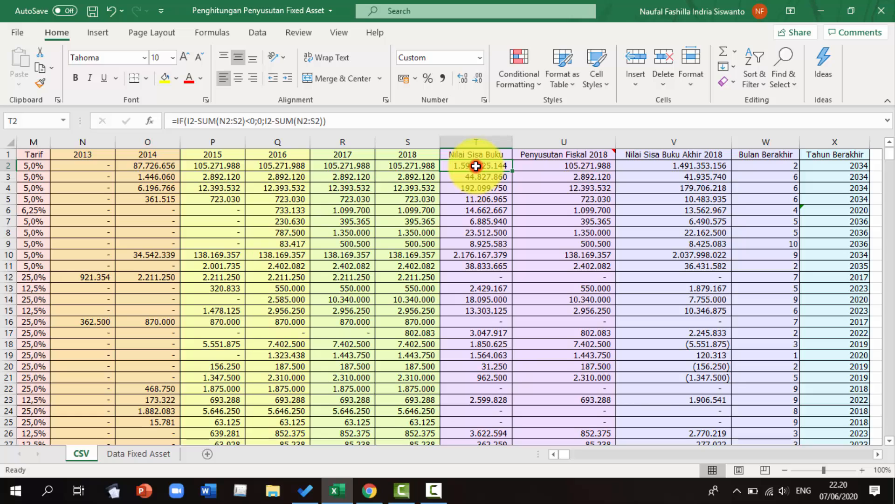
pyautogui.doubleClick(475, 166)
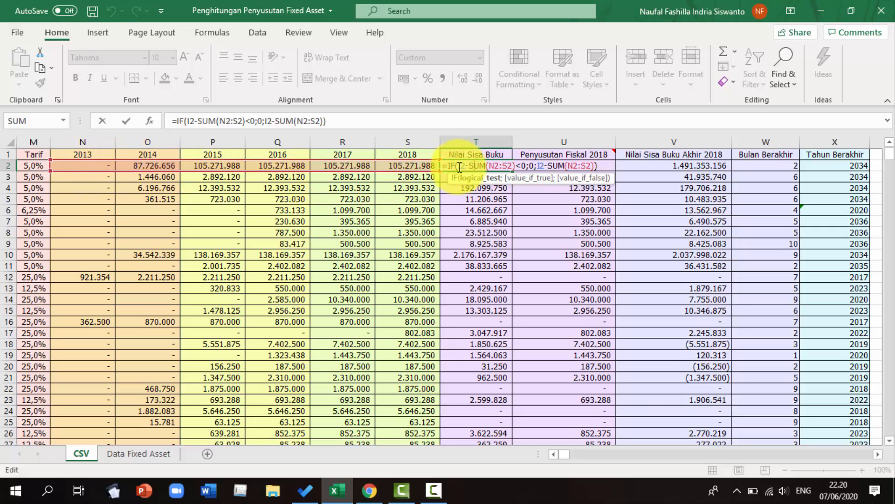
pyautogui.press('Return')
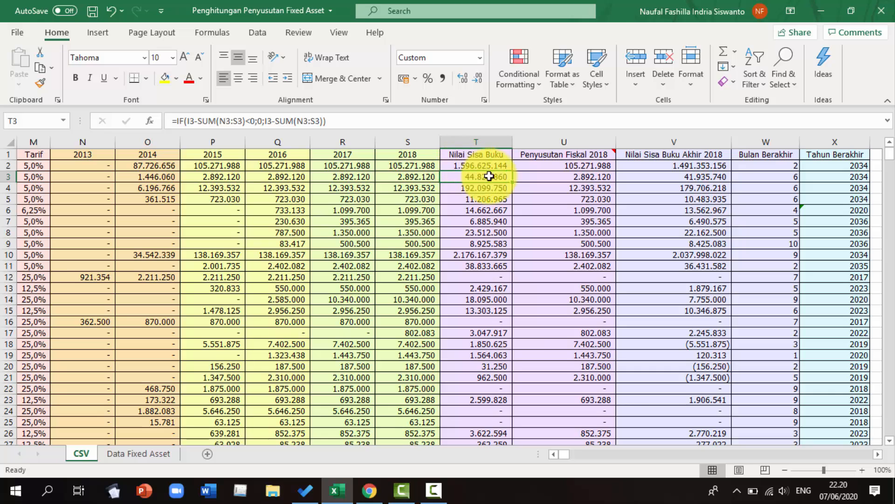
# Inspect the formulas for 2018 fiscal depreciation and the ending 2018 book value
pyautogui.click(566, 154)
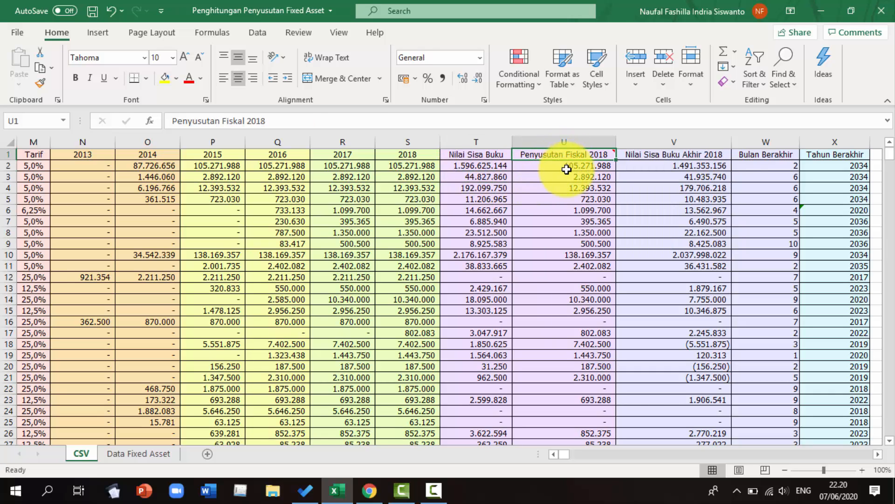
pyautogui.click(567, 169)
pyautogui.moveTo(566, 160)
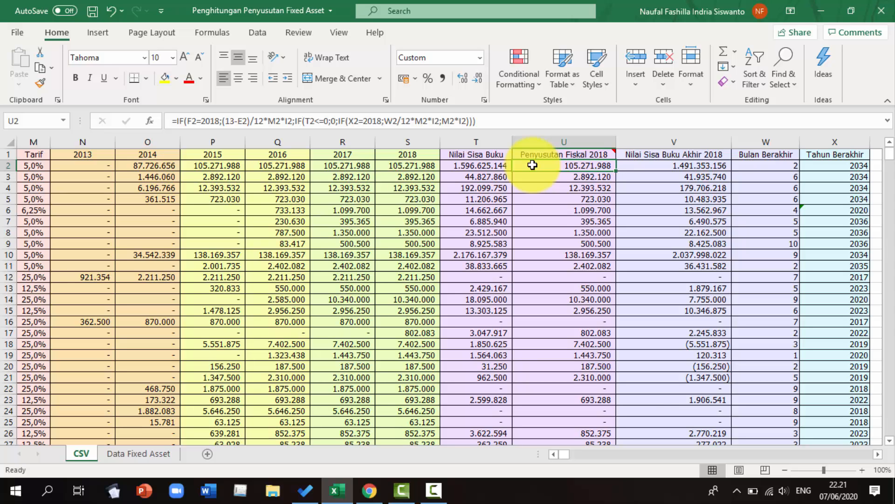
pyautogui.click(621, 155)
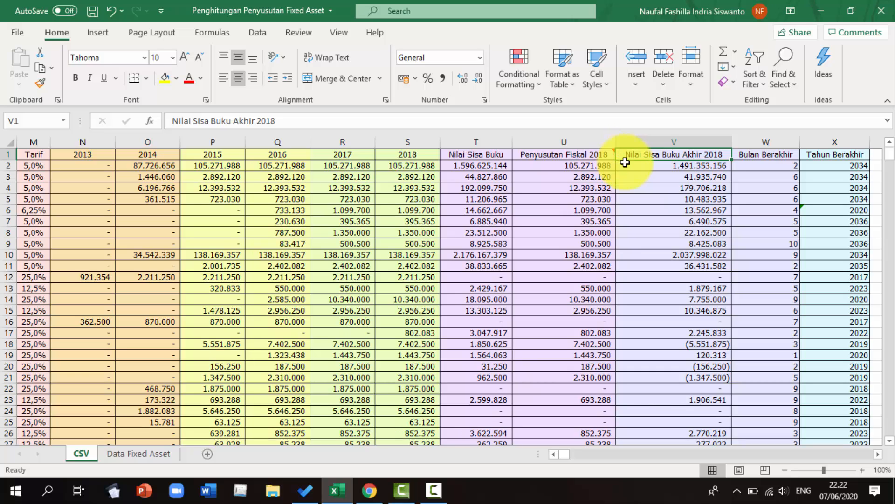
pyautogui.click(625, 165)
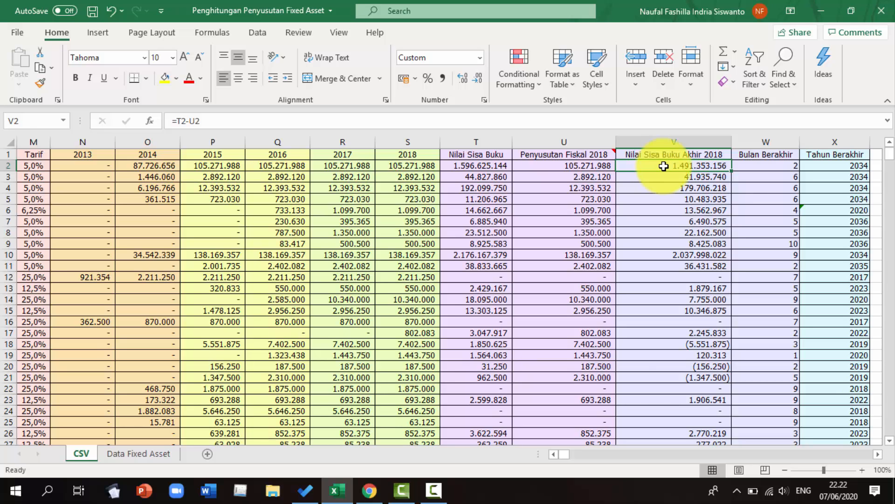
# Inspect the formulas for the ending month and ending year of depreciation
pyautogui.click(766, 160)
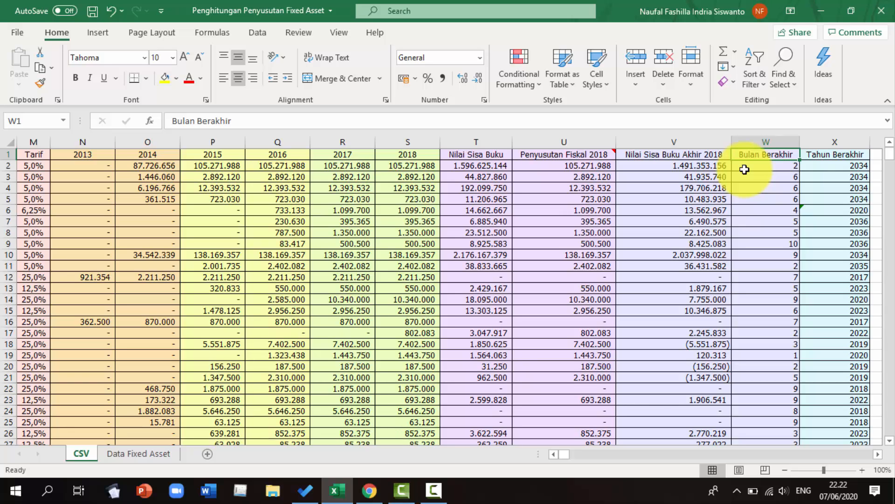
pyautogui.click(745, 169)
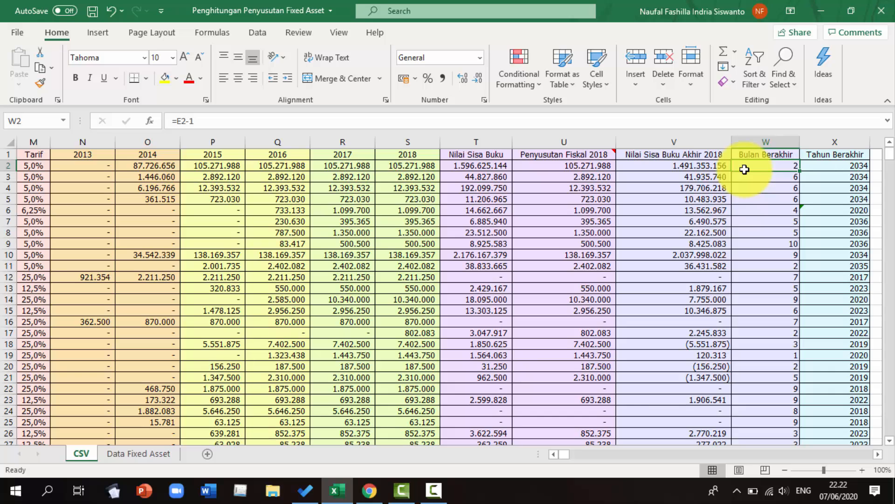
pyautogui.click(813, 155)
pyautogui.click(817, 166)
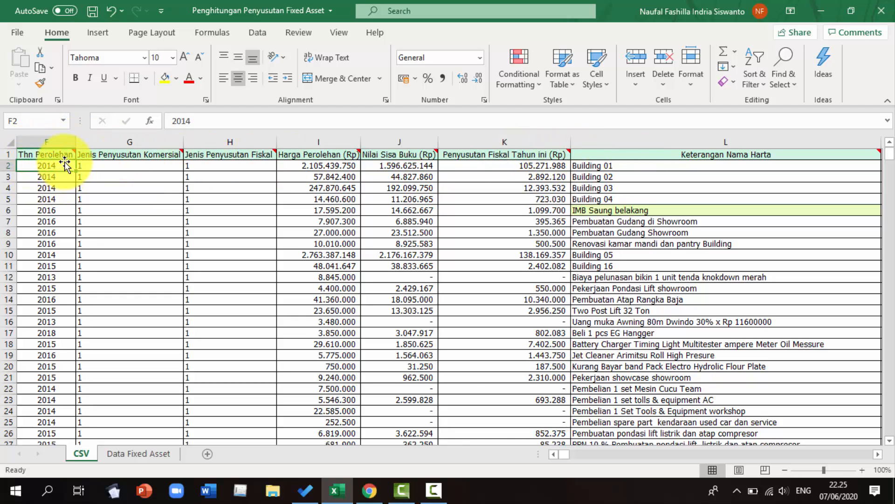
# Examine the battery charger asset's row, following its current-year depreciation link and yearly depreciation values
pyautogui.click(628, 165)
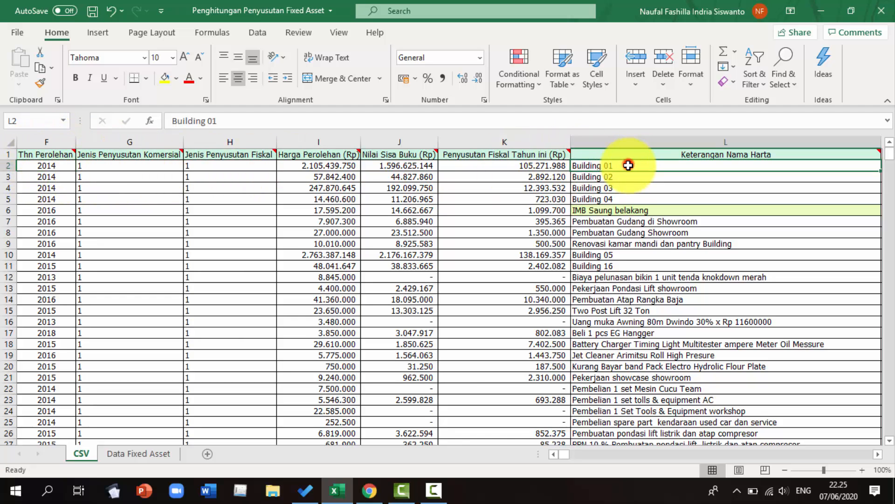
pyautogui.press('Right')
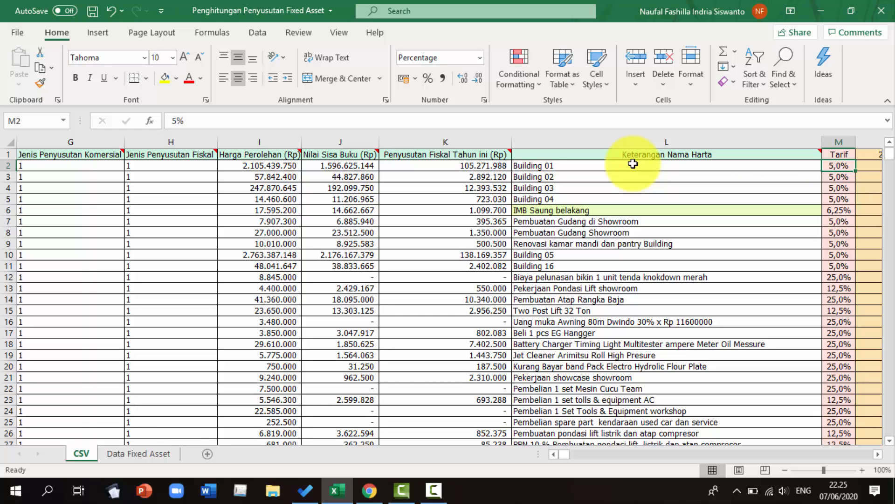
pyautogui.hotkey('ctrl', 'Right')
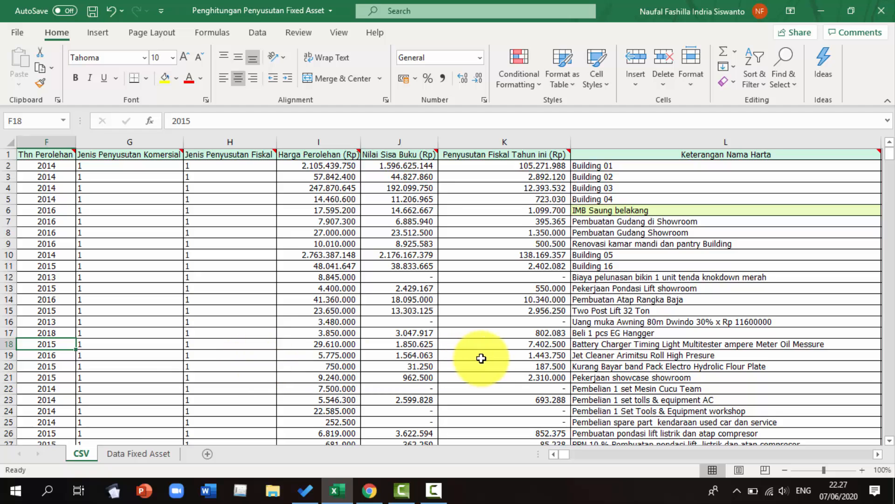
pyautogui.click(491, 348)
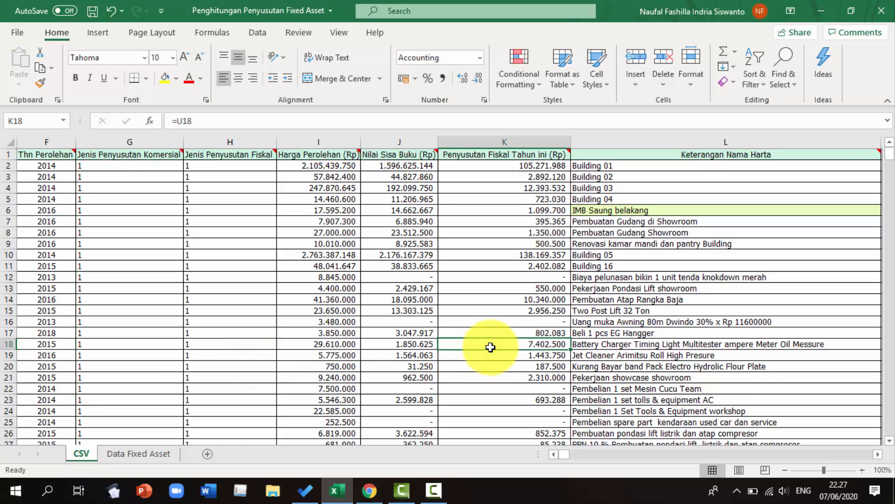
pyautogui.press('Right')
pyautogui.press('Right')
pyautogui.press('Right')
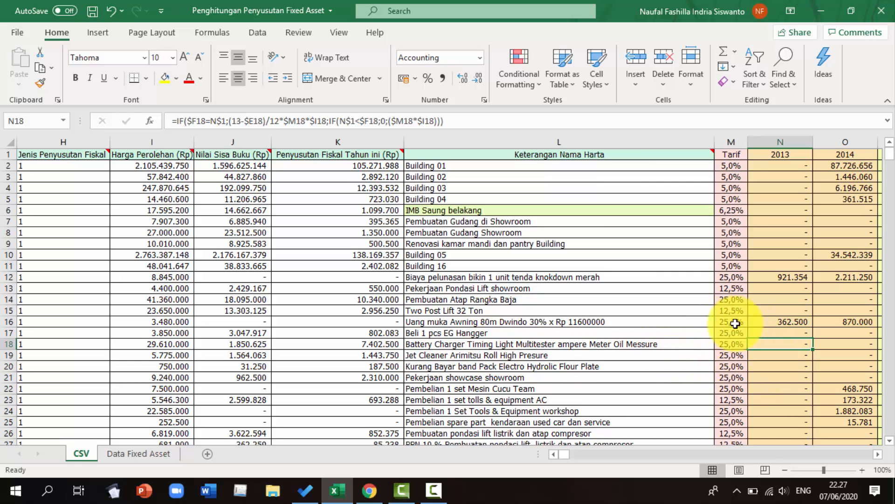
pyautogui.click(703, 343)
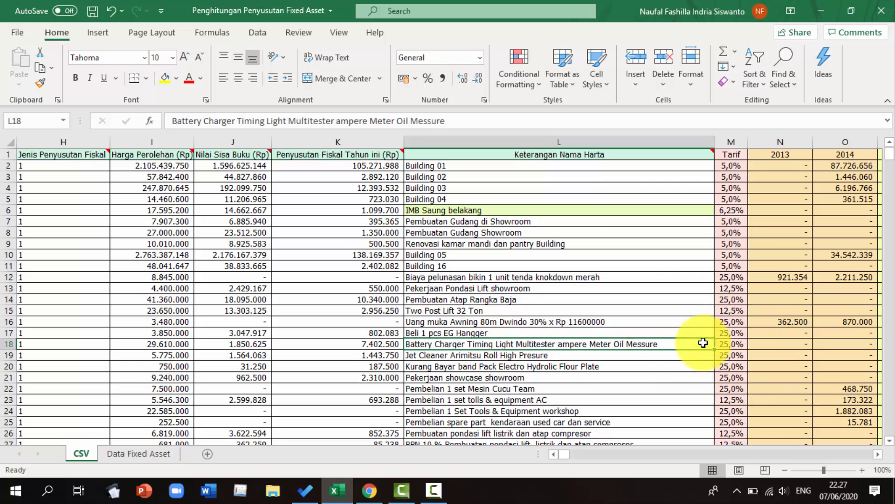
# Step across the battery charger row to review its yearly depreciation, 2018 depreciation and ending book value formulas
pyautogui.press('Right')
pyautogui.press('Right')
pyautogui.press('Right')
pyautogui.press('Right')
pyautogui.press('Right')
pyautogui.press('Right')
pyautogui.press('Right')
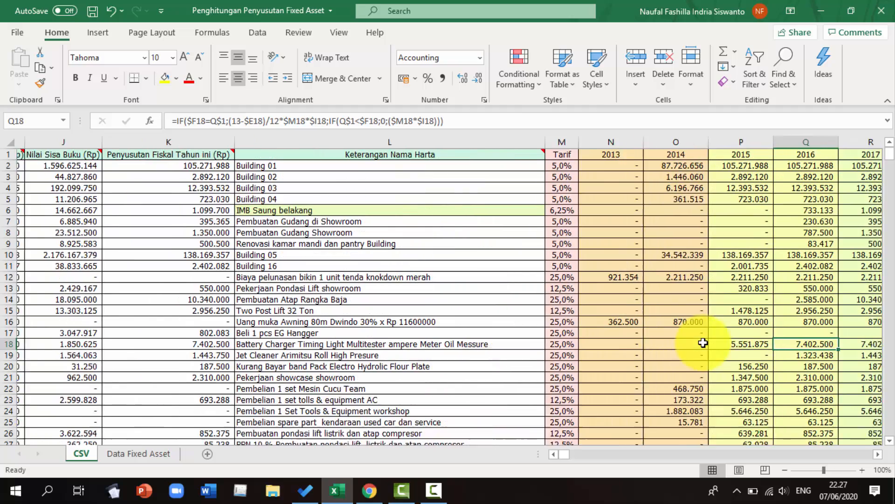
pyautogui.press('Right')
pyautogui.press('Right')
pyautogui.press('Right')
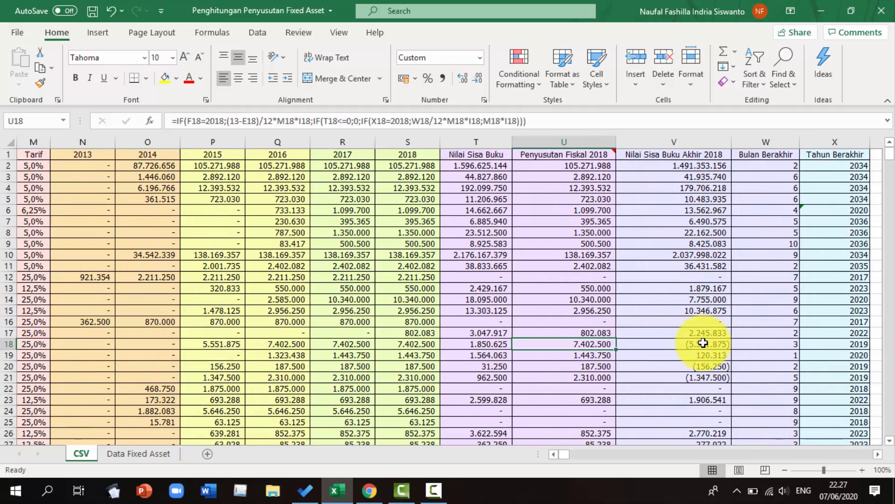
pyautogui.press('Right')
pyautogui.press('Right')
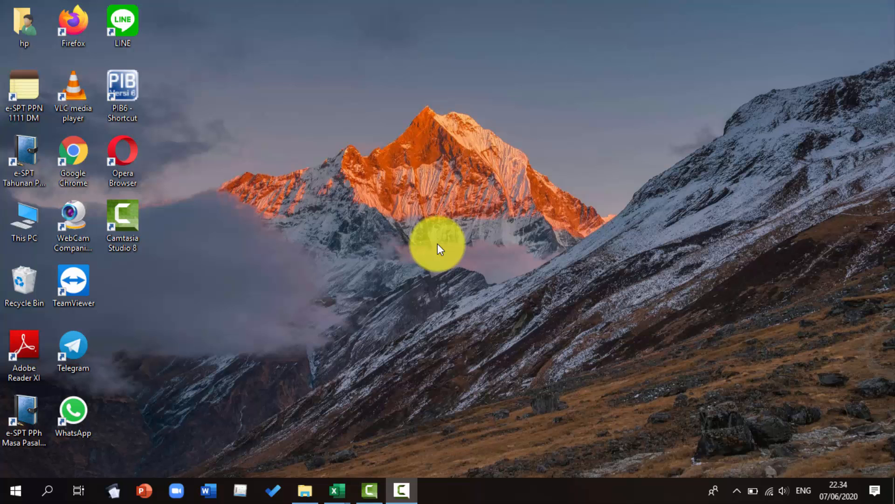
# Switch to File Explorer and open the Contoh Data Impor folder under Downloads, E-SPT PPh Badan, SPT Badan
pyautogui.hotkey('alt', 'Tab')
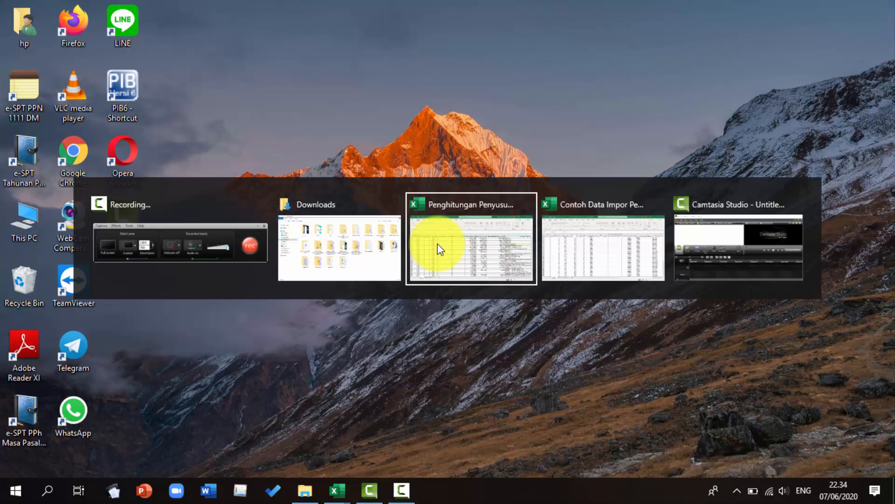
pyautogui.hotkey('alt', 'shift', 'Tab')
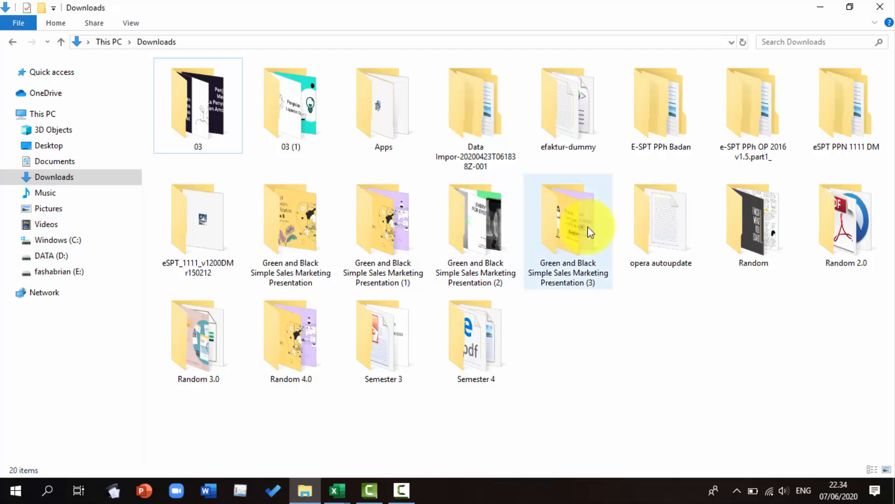
pyautogui.click(657, 135)
pyautogui.doubleClick(656, 135)
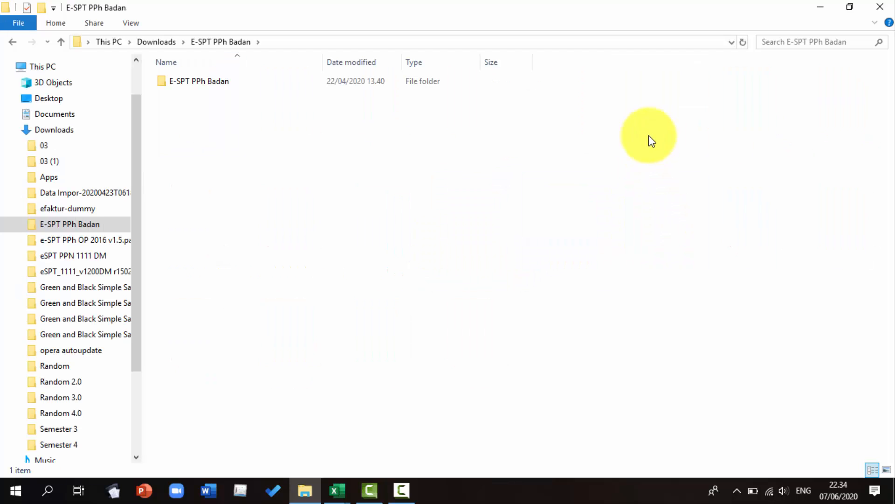
pyautogui.doubleClick(226, 85)
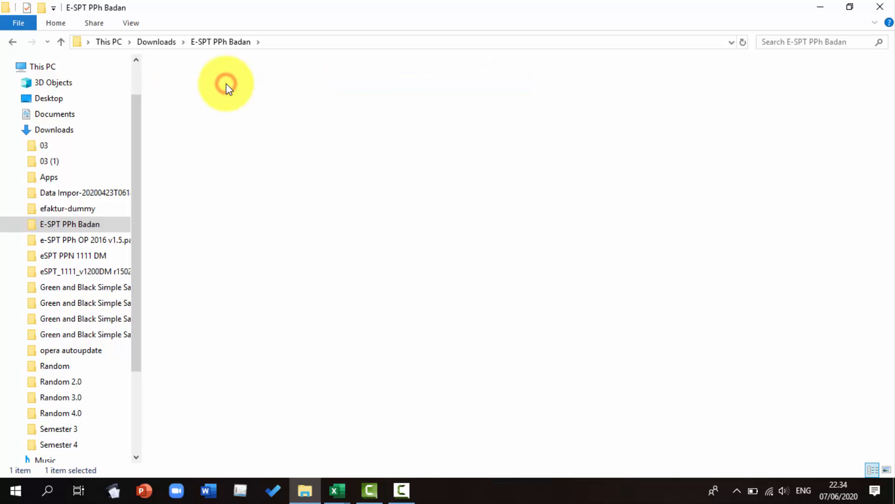
pyautogui.doubleClick(228, 84)
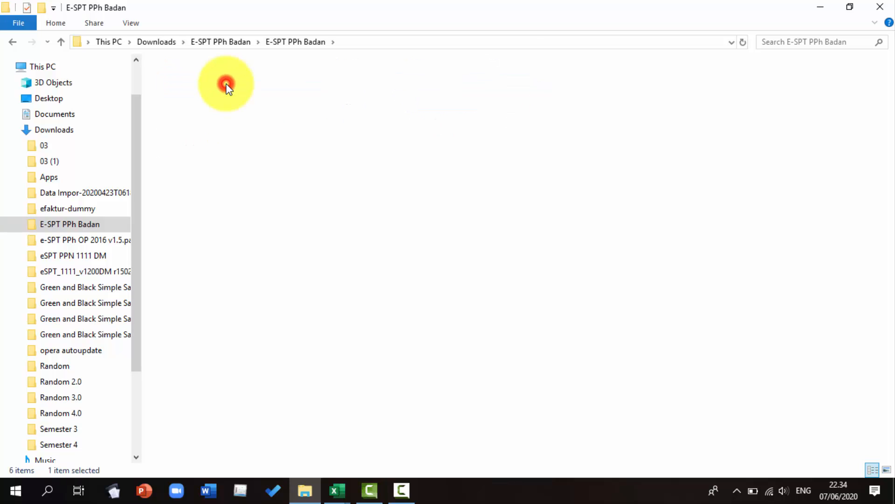
pyautogui.doubleClick(228, 84)
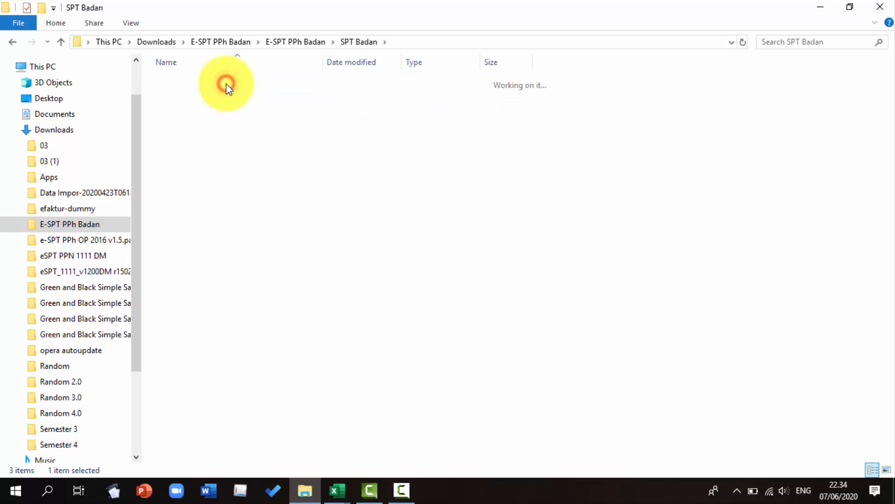
pyautogui.click(227, 96)
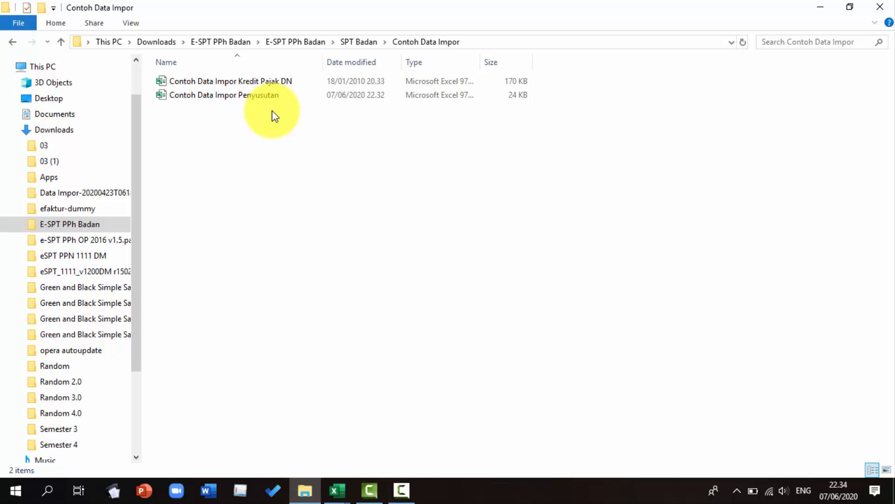
# Switch to the e-SPT PPh Badan application and open the Daftar Penyusutan dan Amortisasi Fiskal special attachment
pyautogui.hotkey('alt', 'Tab')
pyautogui.hotkey('alt', 'Tab')
pyautogui.hotkey('alt', 'Tab')
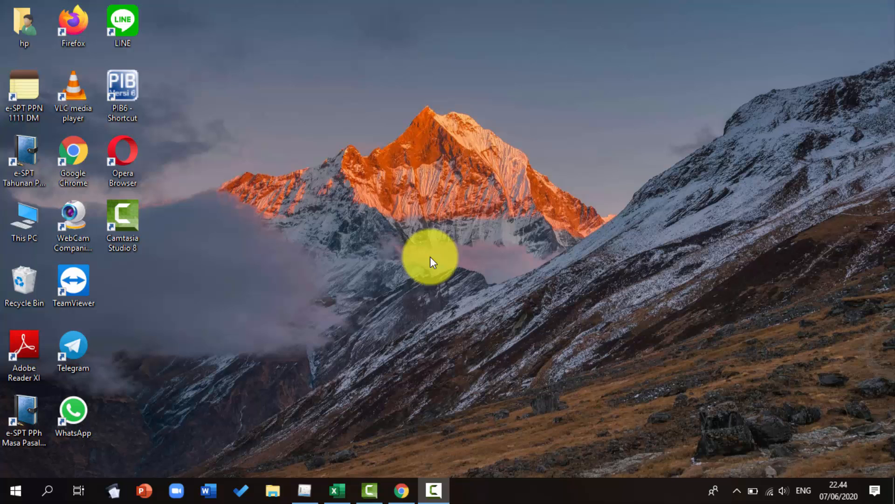
pyautogui.hotkey('alt', 'Tab')
pyautogui.hotkey('alt', 'Tab')
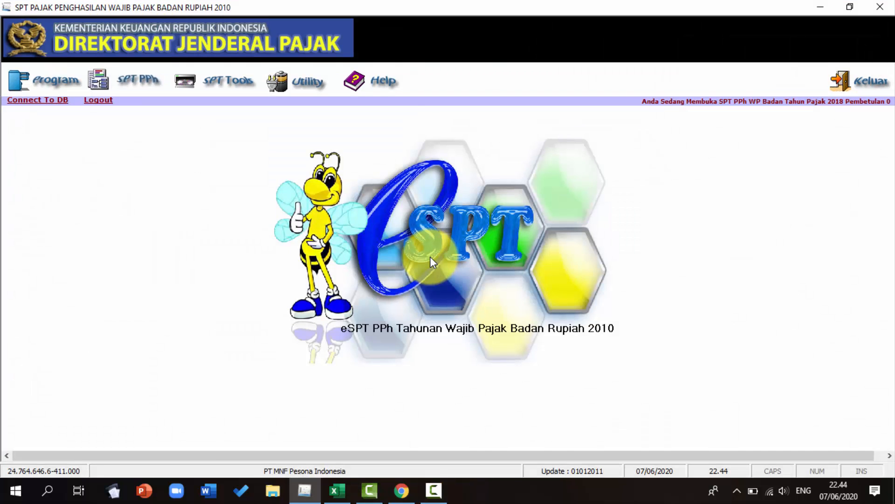
pyautogui.click(136, 80)
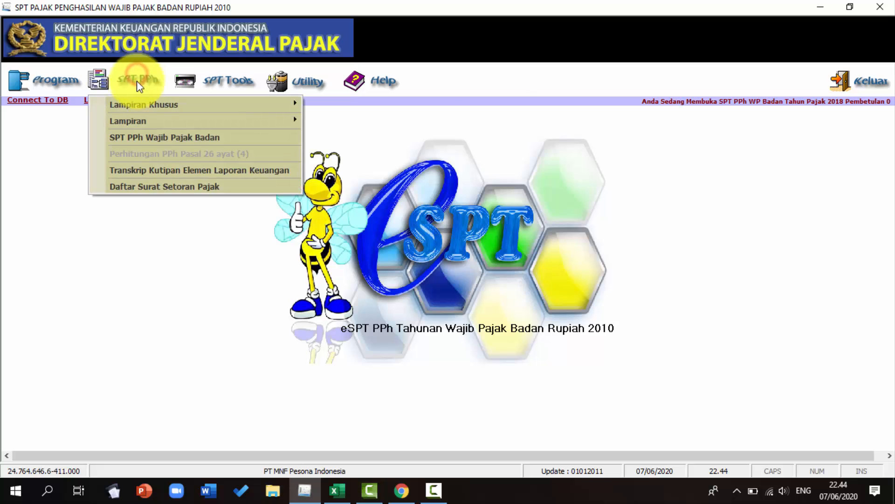
pyautogui.click(145, 104)
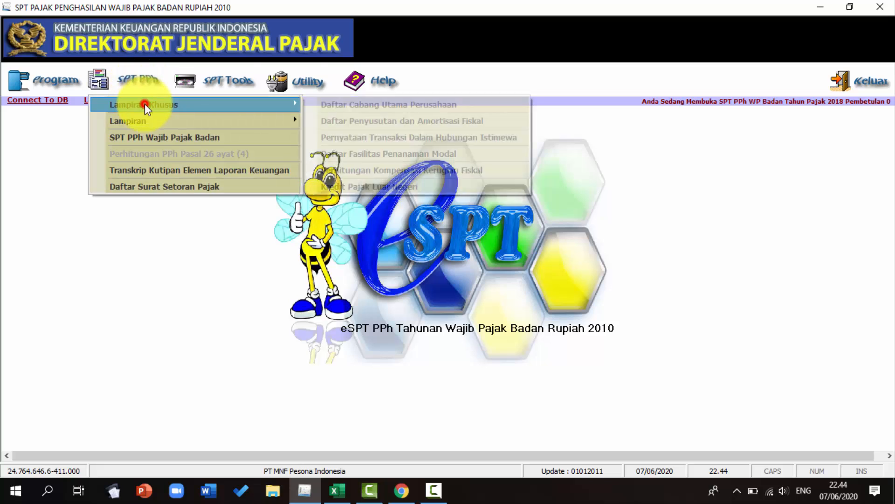
pyautogui.click(325, 121)
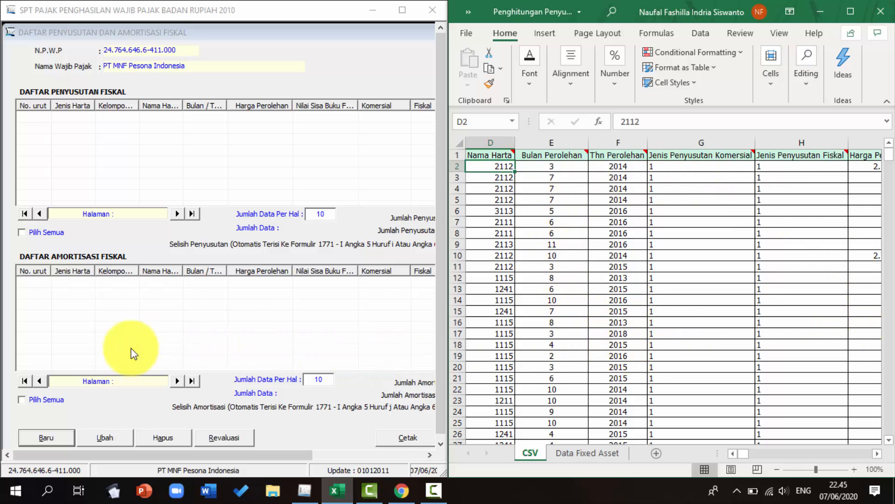
# Start a new fiscal depreciation entry and move its input dialog beside the spreadsheet
pyautogui.click(42, 438)
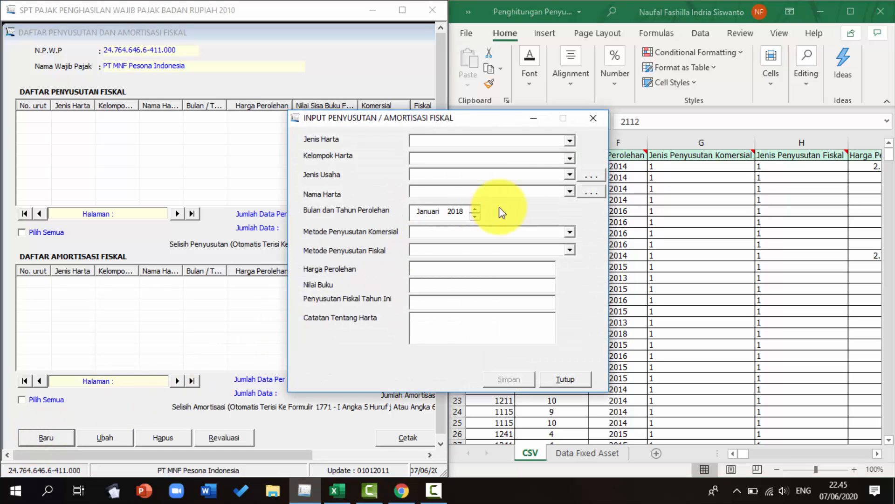
pyautogui.moveTo(500, 121); pyautogui.dragTo(278, 117)
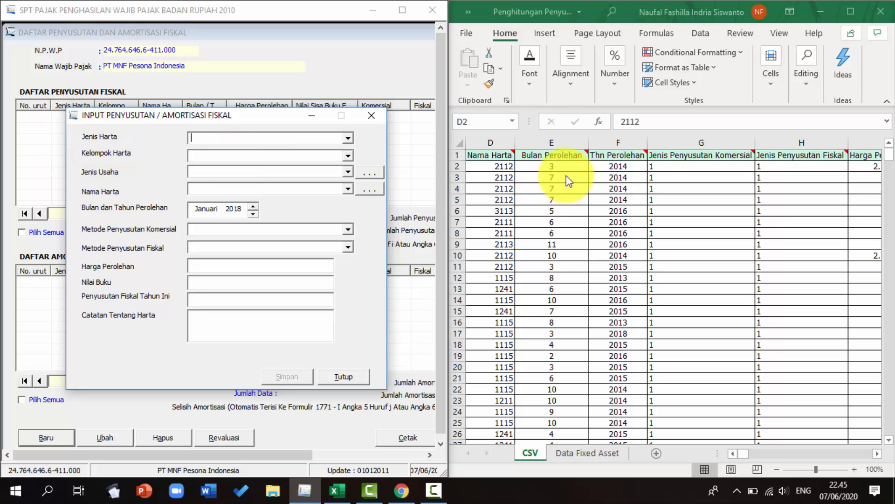
# Review the spreadsheet's asset columns from acquisition month through asset description and depreciation types
pyautogui.click(570, 163)
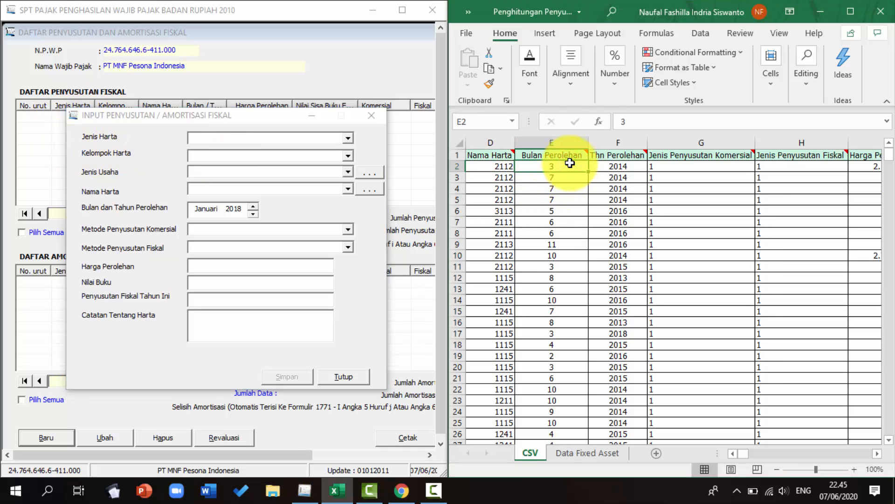
pyautogui.press('Right')
pyautogui.press('Right')
pyautogui.press('Right')
pyautogui.press('Right')
pyautogui.press('Right')
pyautogui.press('Right')
pyautogui.press('Right')
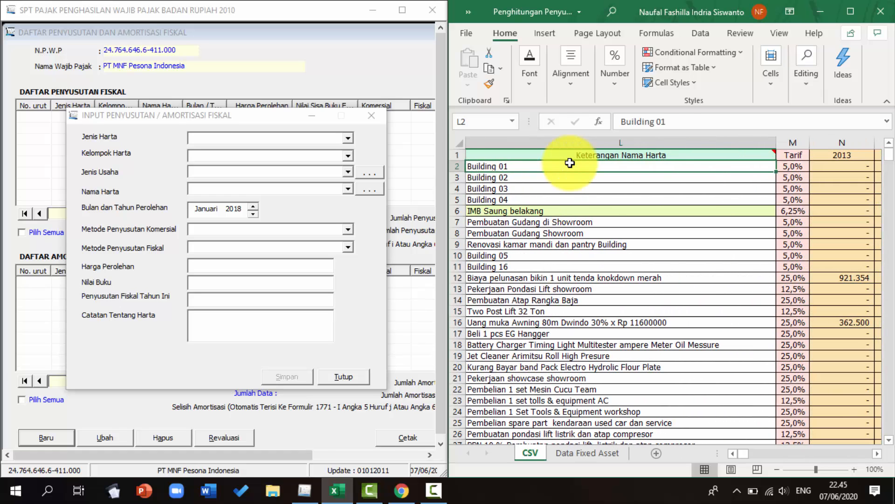
pyautogui.press('Left')
pyautogui.press('Left')
pyautogui.press('Left')
pyautogui.press('Left')
pyautogui.press('Left')
pyautogui.click(74, 133)
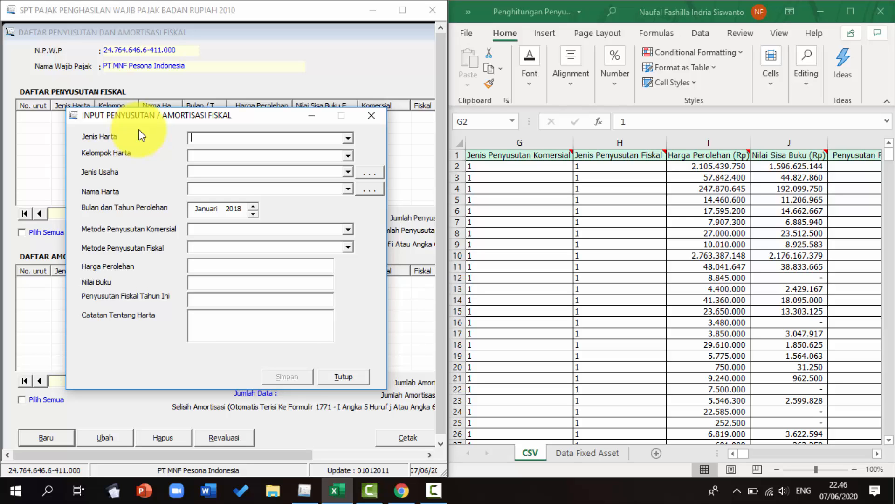
# Set the asset type to Kelompok Bangunan and the asset group to Permanen
pyautogui.click(347, 140)
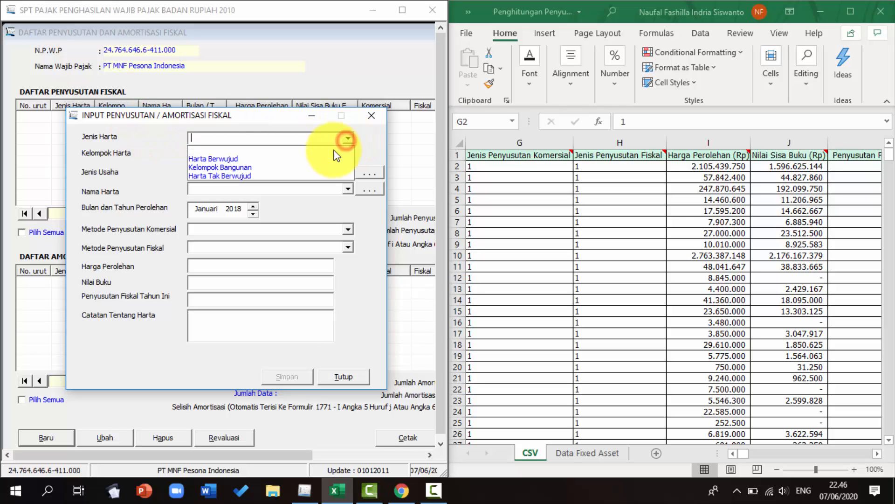
pyautogui.click(301, 164)
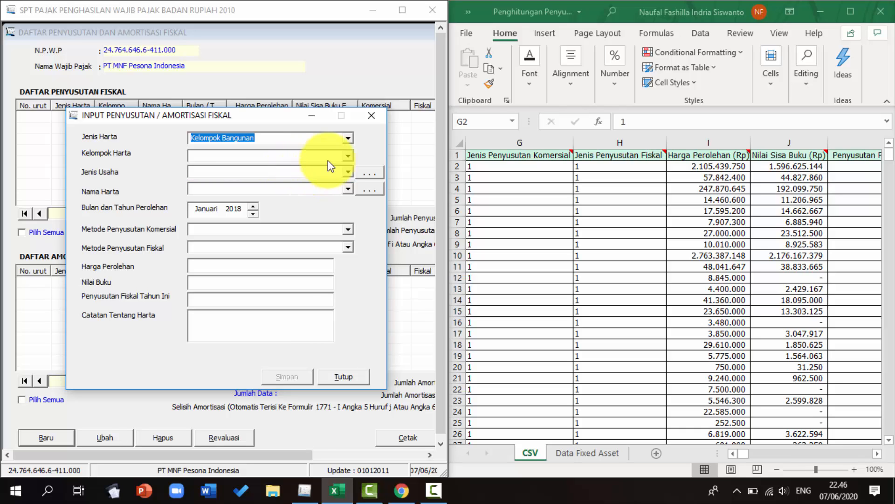
pyautogui.click(348, 155)
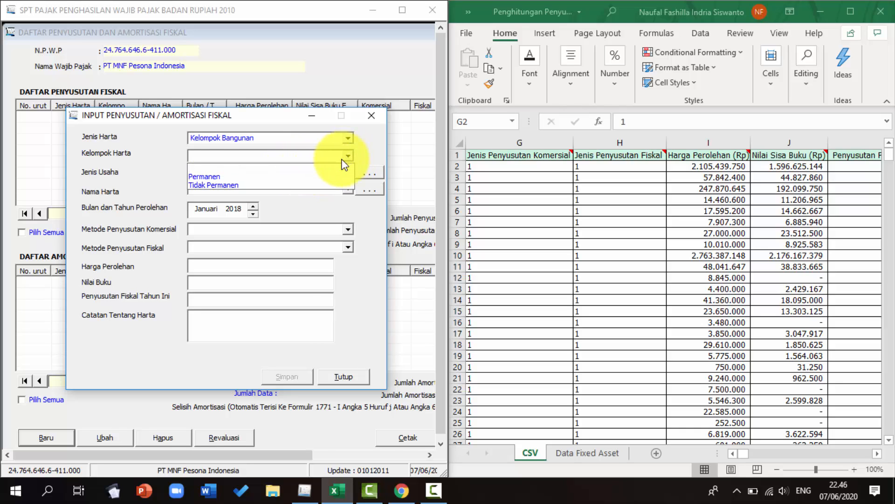
pyautogui.click(322, 176)
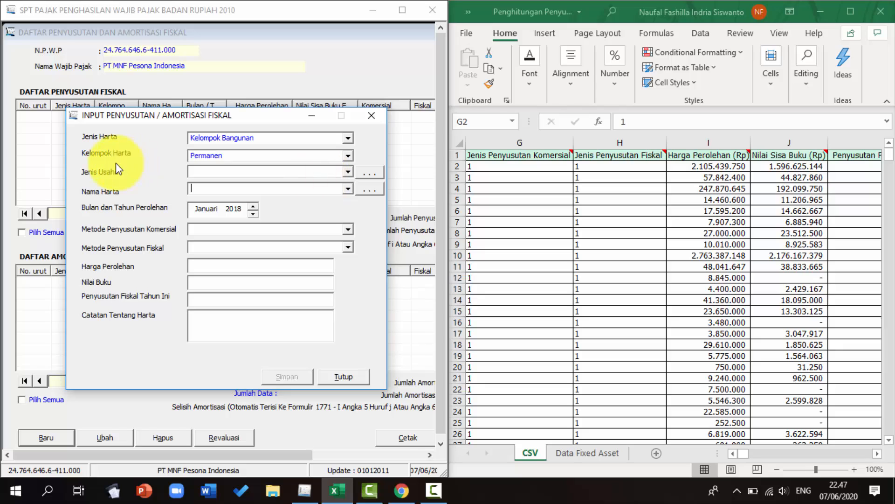
pyautogui.click(109, 190)
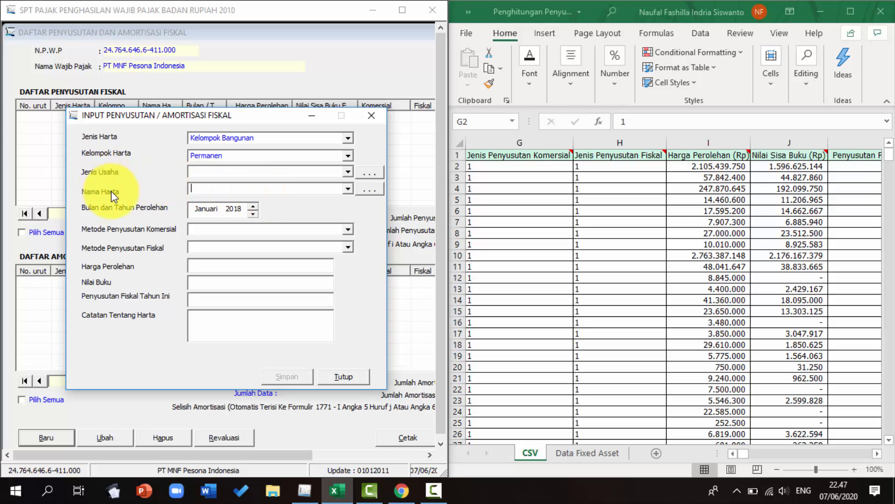
# Consult the 96/PMK.03/2009 attachment listing asset types per business type in the browser, then return
pyautogui.hotkey('alt', 'Tab')
pyautogui.hotkey('alt', 'Tab')
pyautogui.hotkey('alt', 'Tab')
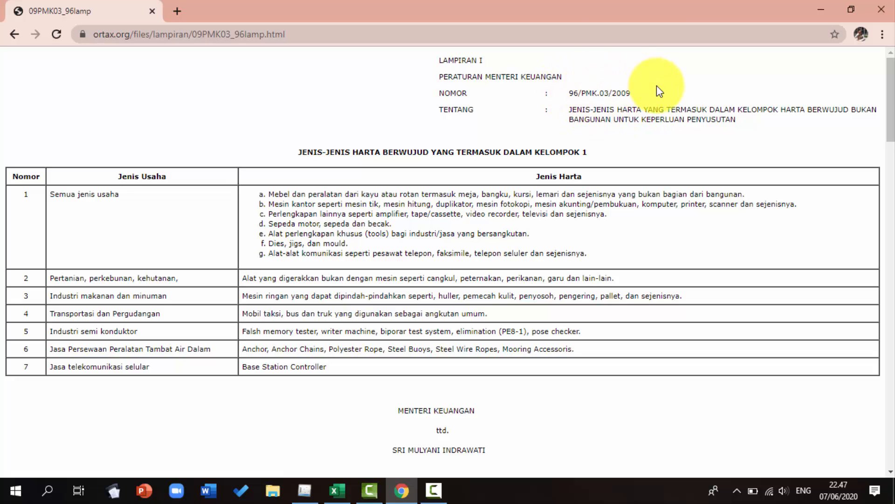
pyautogui.hotkey('alt', 'Tab')
pyautogui.hotkey('alt', 'Tab')
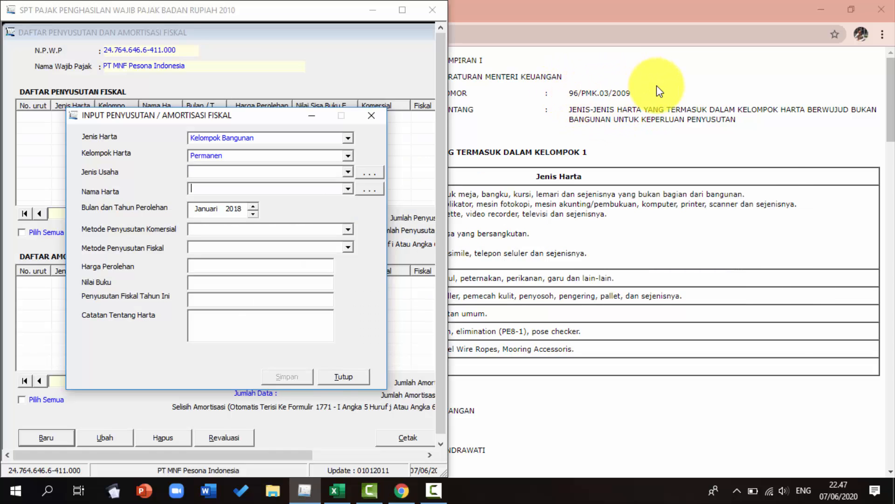
pyautogui.hotkey('alt', 'Tab')
pyautogui.hotkey('alt', 'Tab')
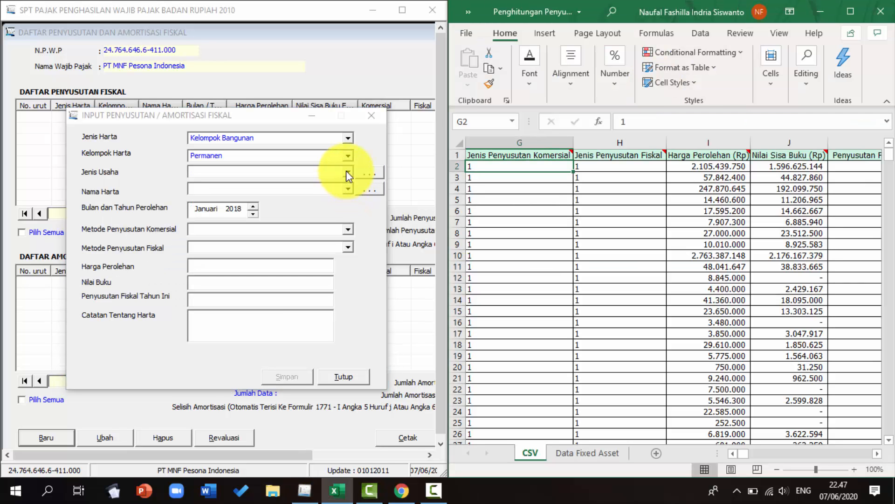
# Set the business type to Semua jenis usaha and open the asset name options
pyautogui.click(346, 171)
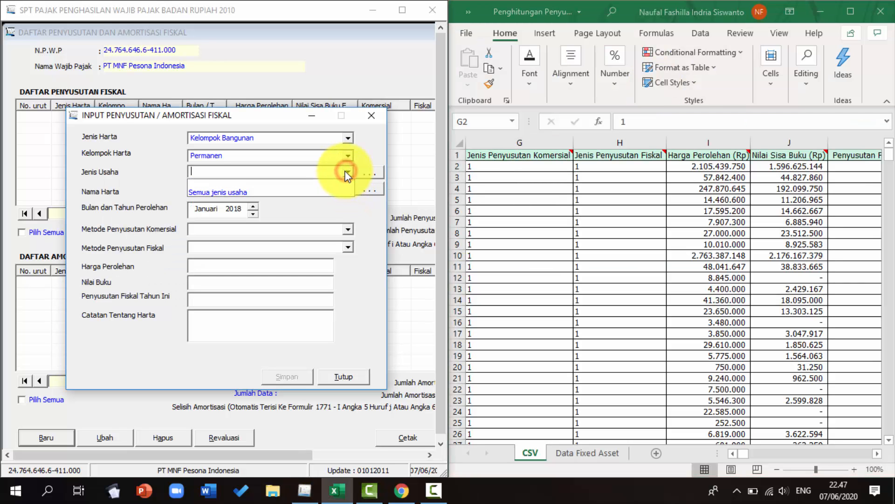
pyautogui.click(332, 190)
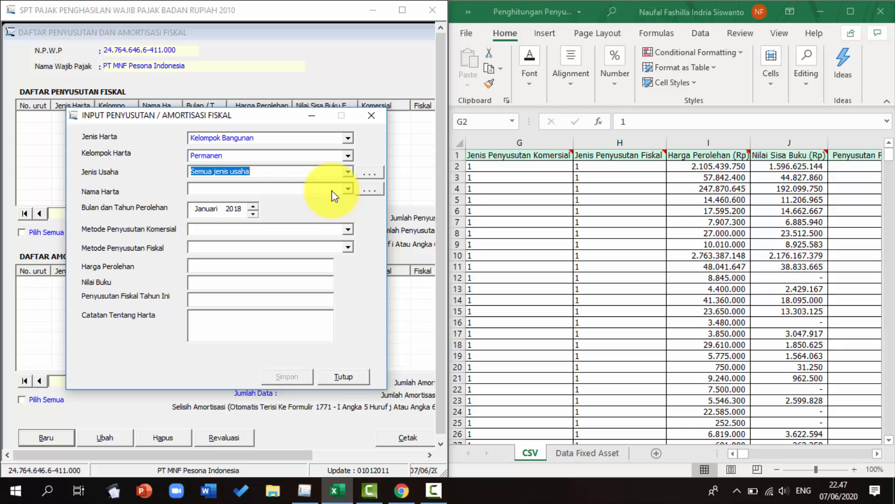
pyautogui.click(349, 188)
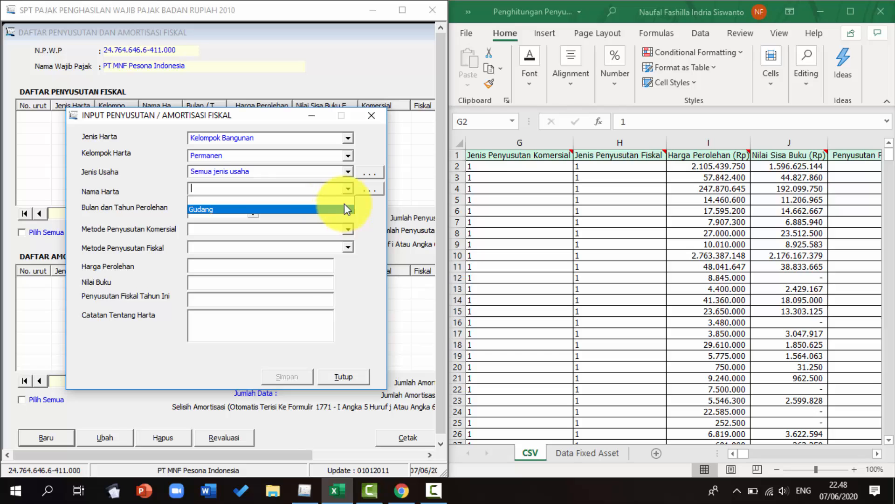
# Add Pabrik as a new entry in the asset name reference list and close the list
pyautogui.click(369, 193)
pyautogui.click(368, 193)
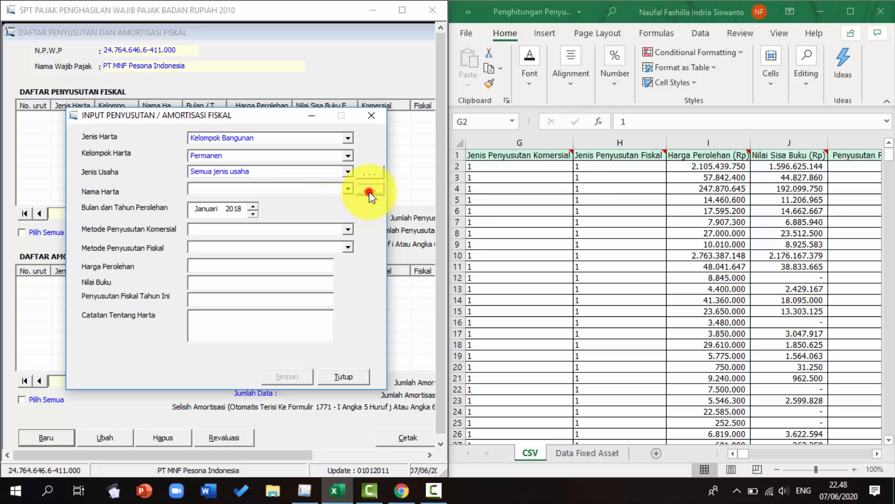
pyautogui.moveTo(450, 145); pyautogui.dragTo(234, 143)
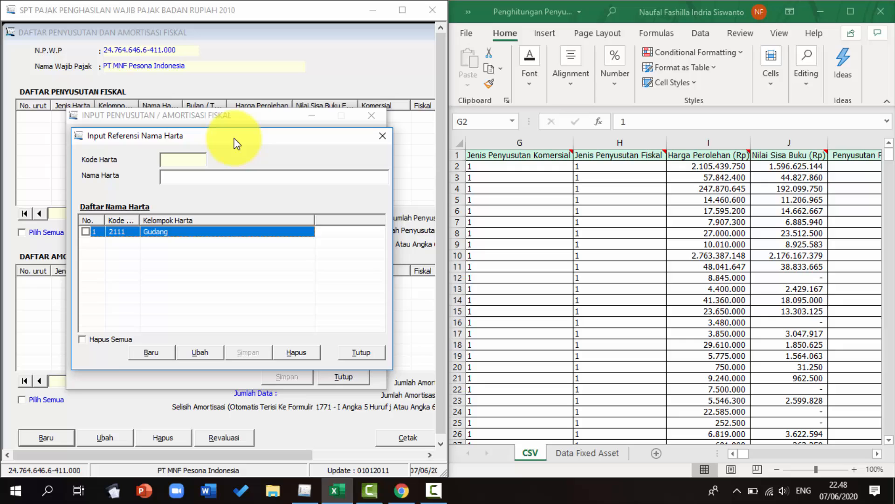
pyautogui.click(150, 350)
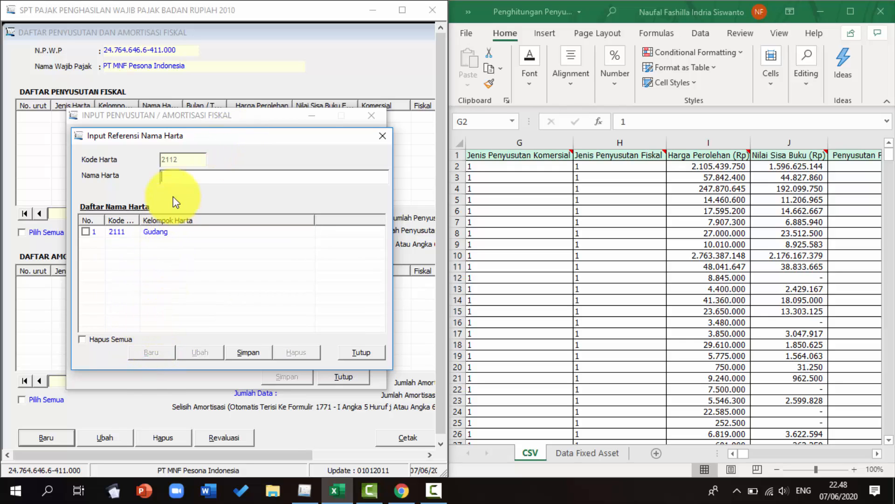
pyautogui.click(176, 177)
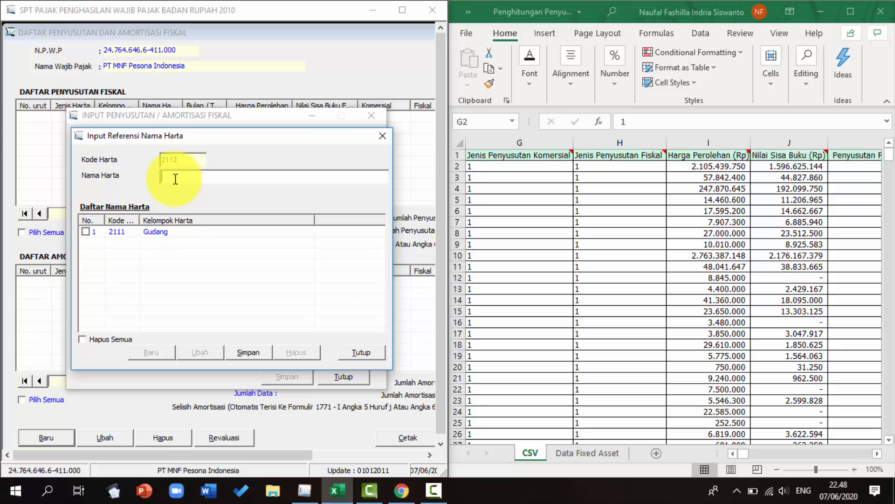
pyautogui.write('Pabrik')
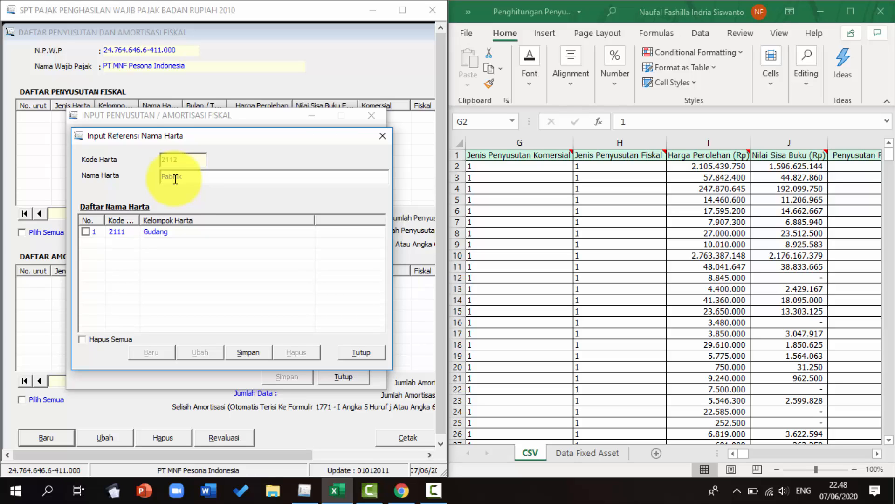
pyautogui.click(261, 353)
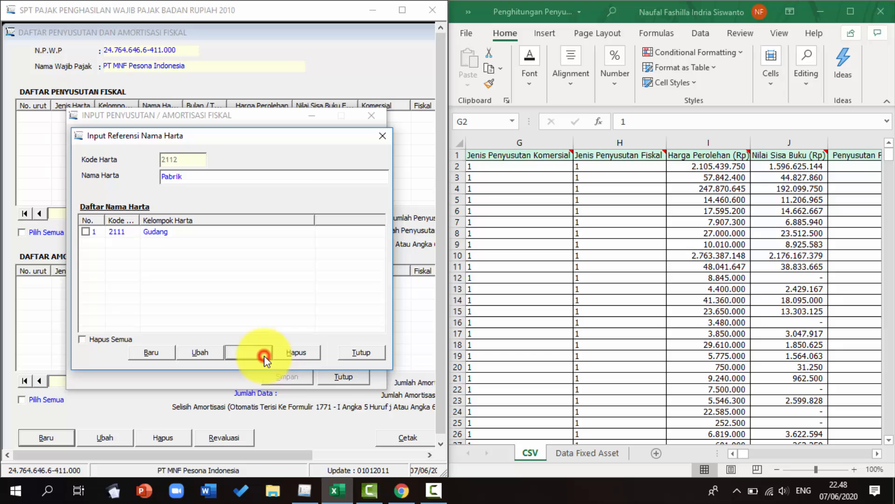
pyautogui.click(359, 354)
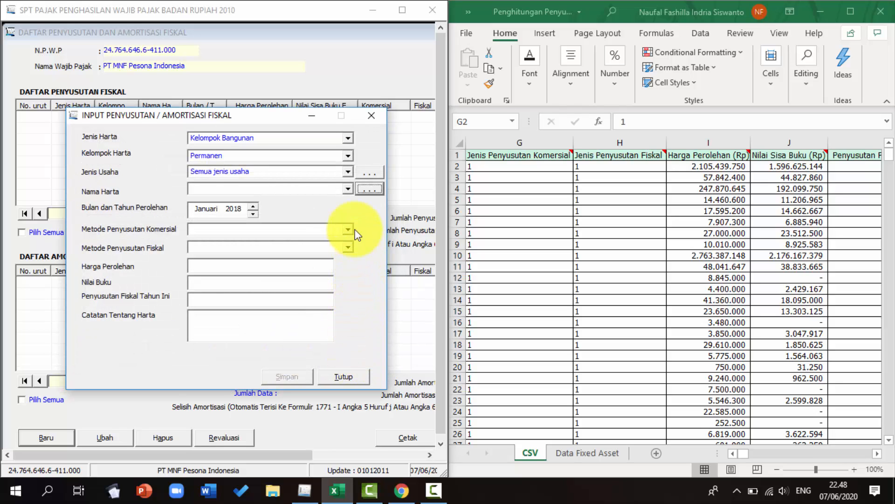
# Select Pabrik as the asset name and reopen the asset name reference list
pyautogui.click(347, 190)
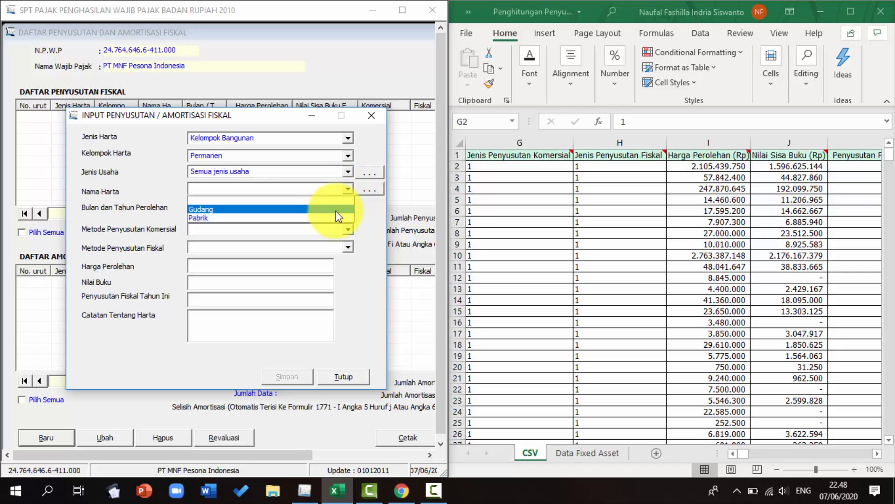
pyautogui.click(339, 217)
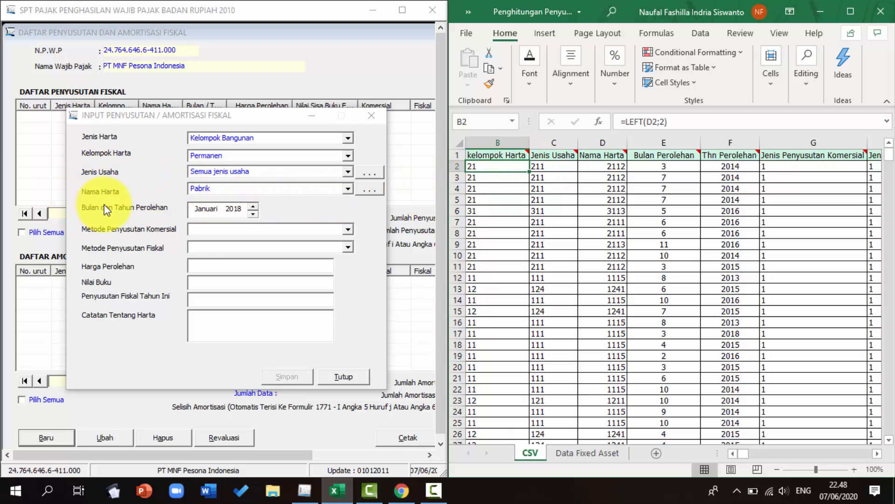
pyautogui.click(369, 189)
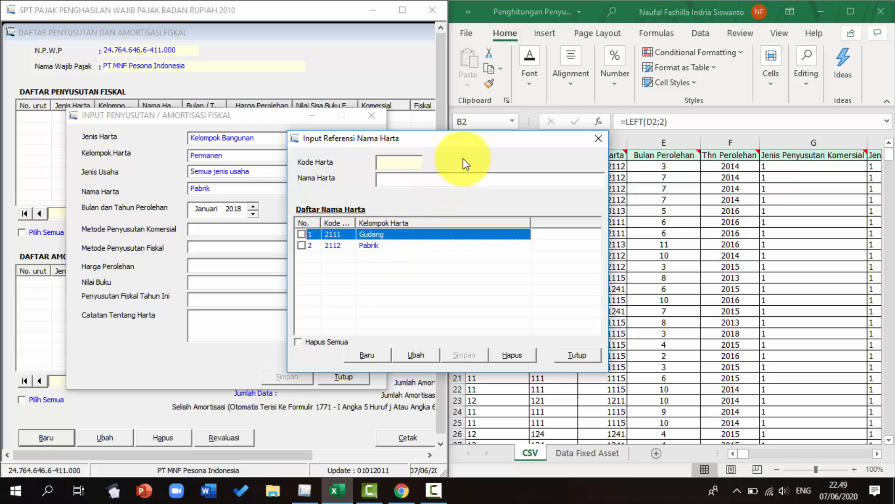
pyautogui.moveTo(446, 142); pyautogui.dragTo(287, 148)
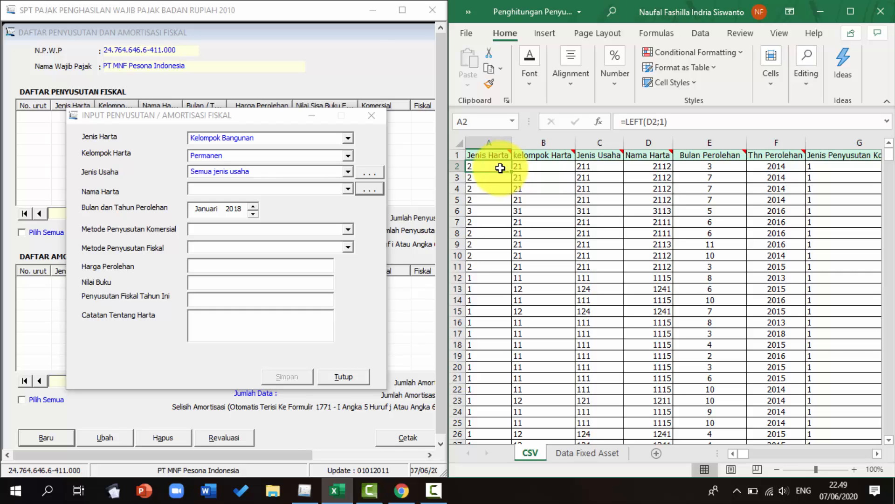
# Reselect Kelompok Bangunan, Permanen, Semua jenis usaha and Pabrik as asset type, group, business type and asset name
pyautogui.click(347, 138)
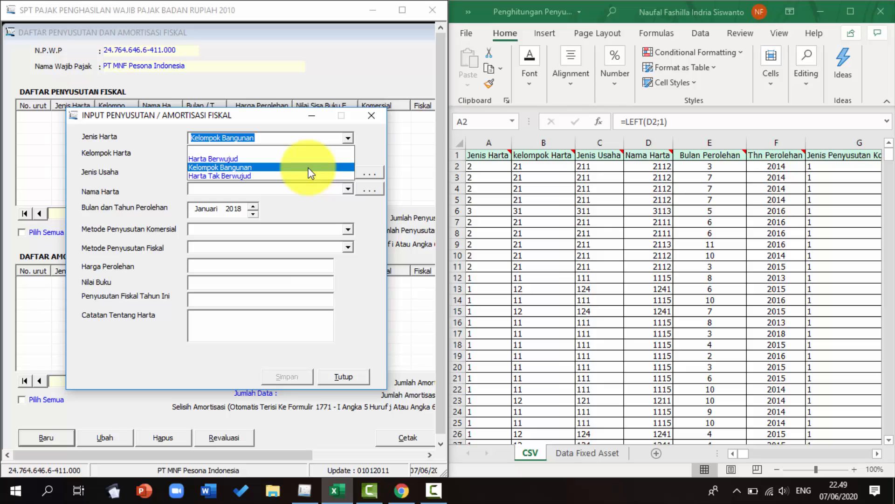
pyautogui.click(309, 168)
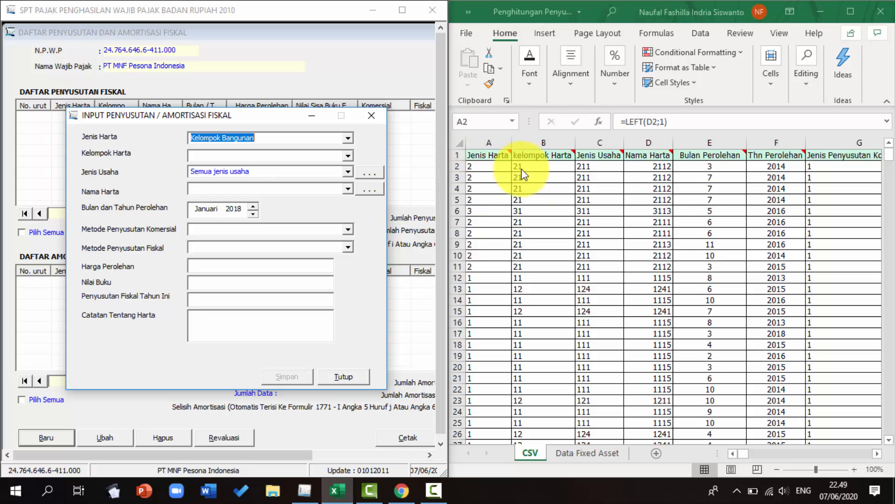
pyautogui.click(350, 154)
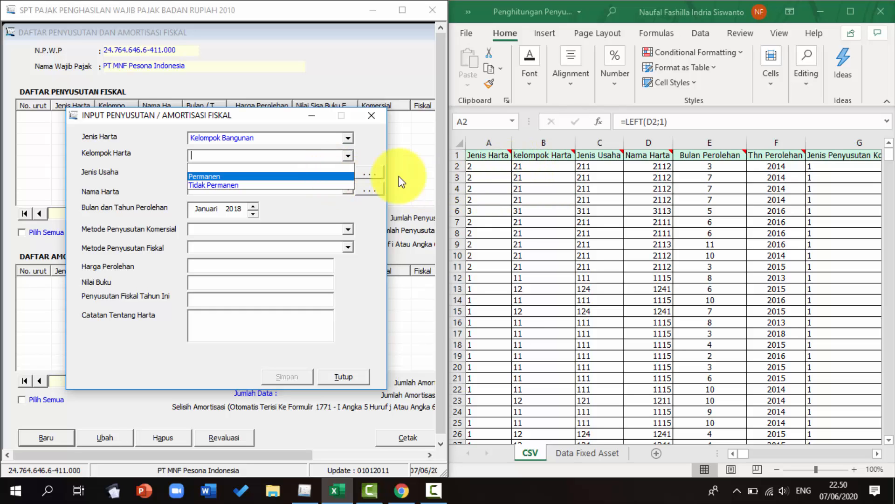
pyautogui.click(340, 177)
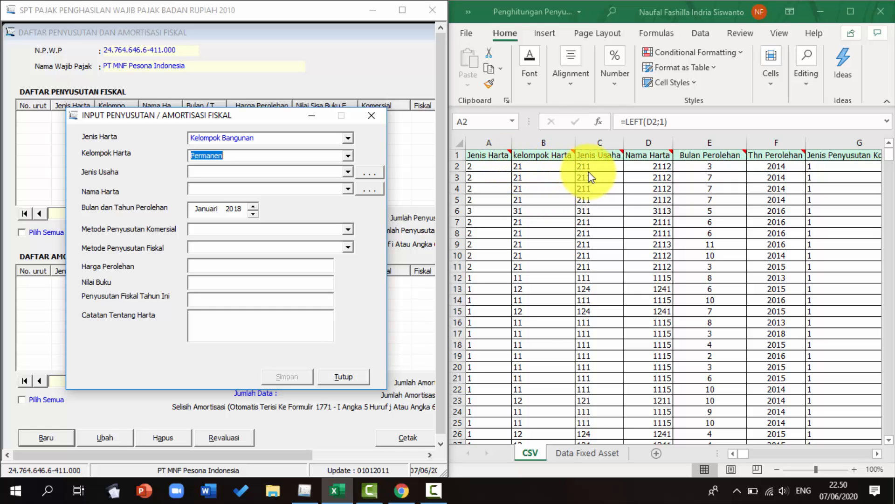
pyautogui.click(349, 171)
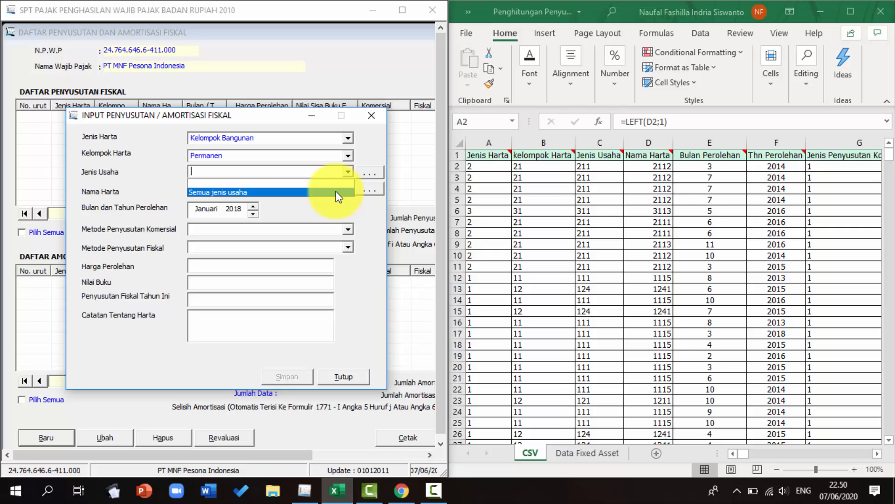
pyautogui.click(336, 192)
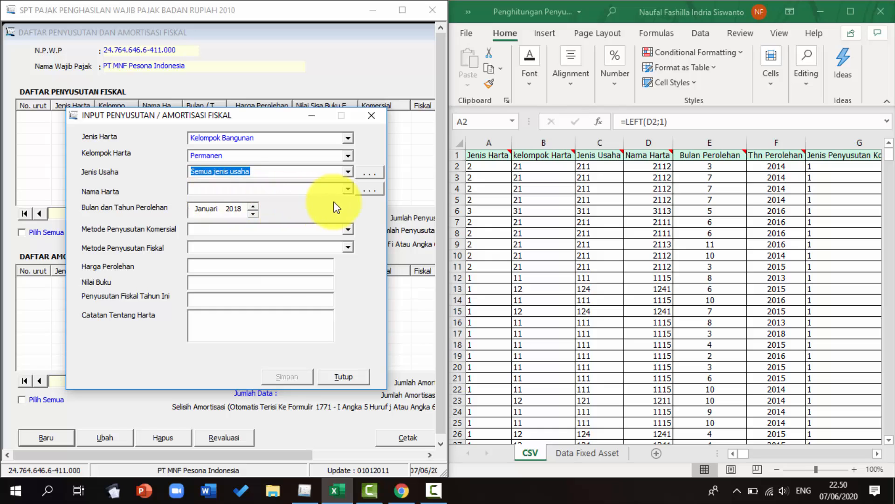
pyautogui.click(348, 189)
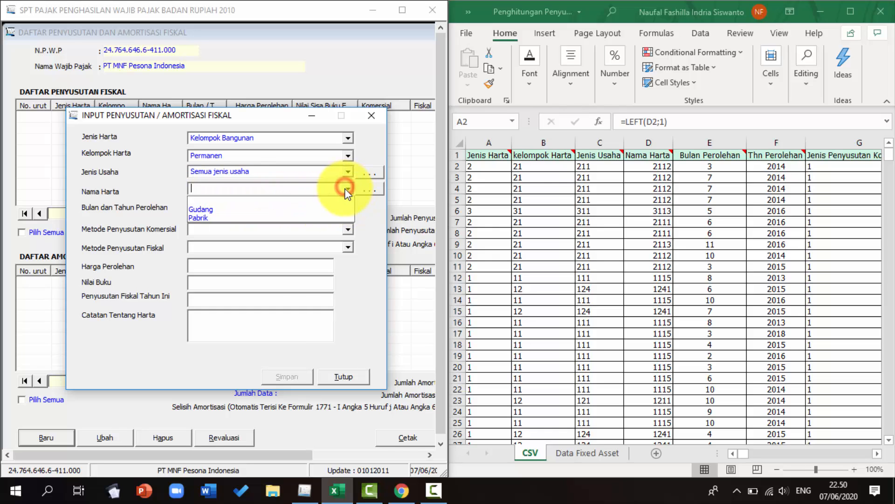
pyautogui.click(338, 213)
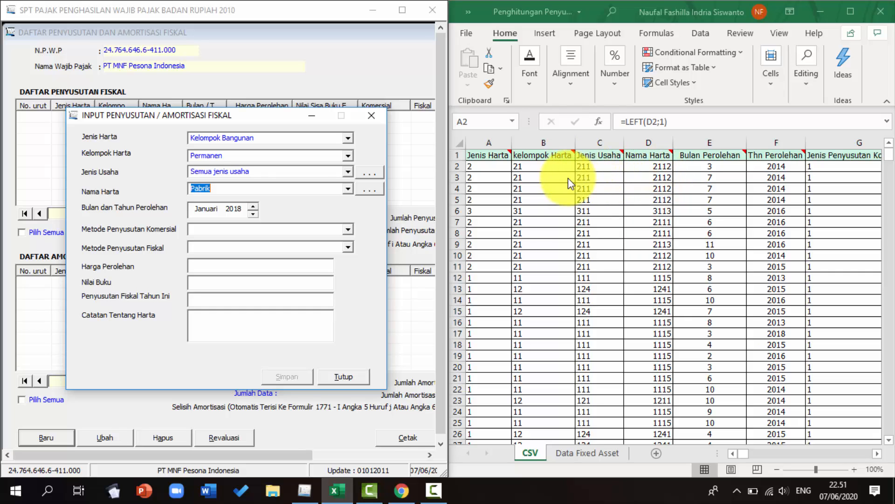
pyautogui.click(370, 191)
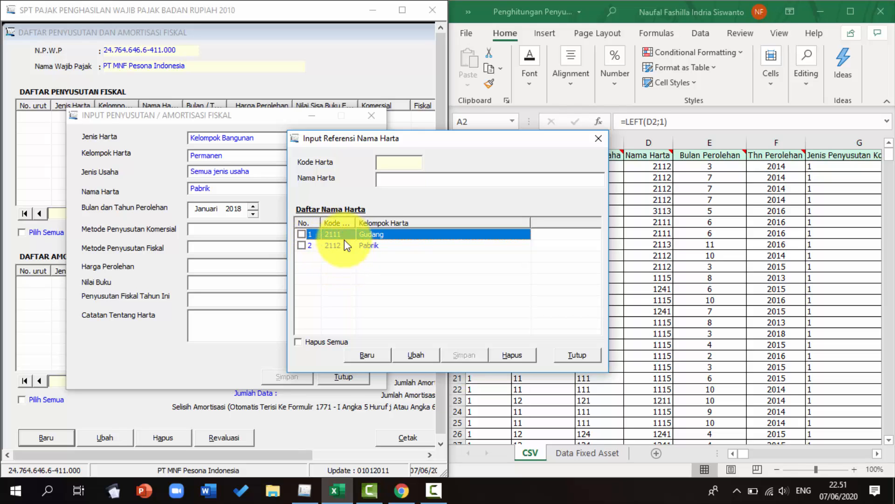
pyautogui.moveTo(488, 144); pyautogui.dragTo(332, 148)
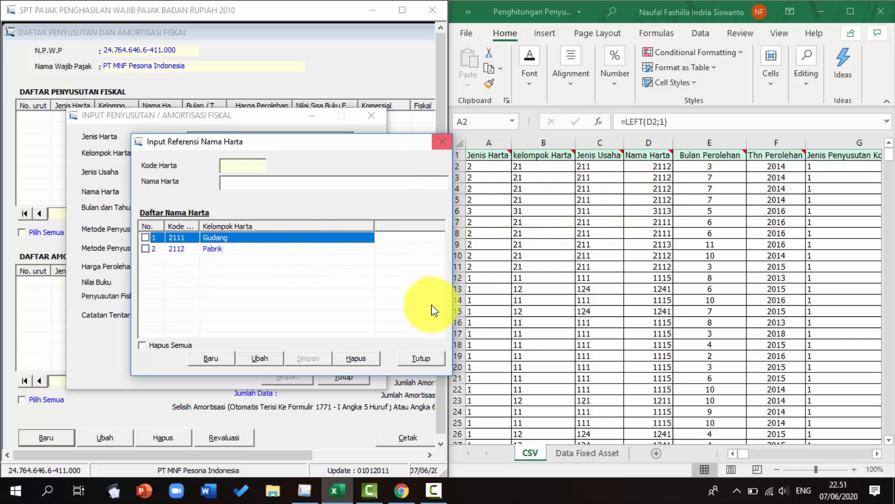
pyautogui.click(416, 357)
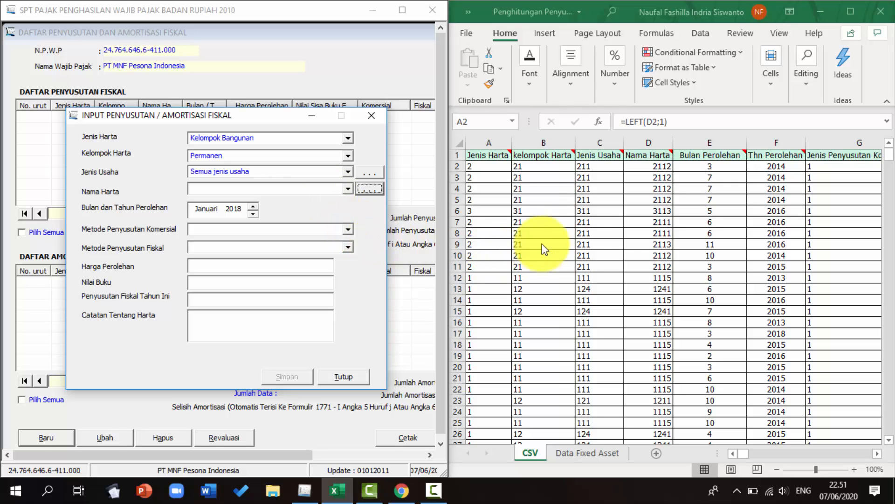
# Check the first spreadsheet row's codes and select Pabrik as the asset name
pyautogui.click(657, 168)
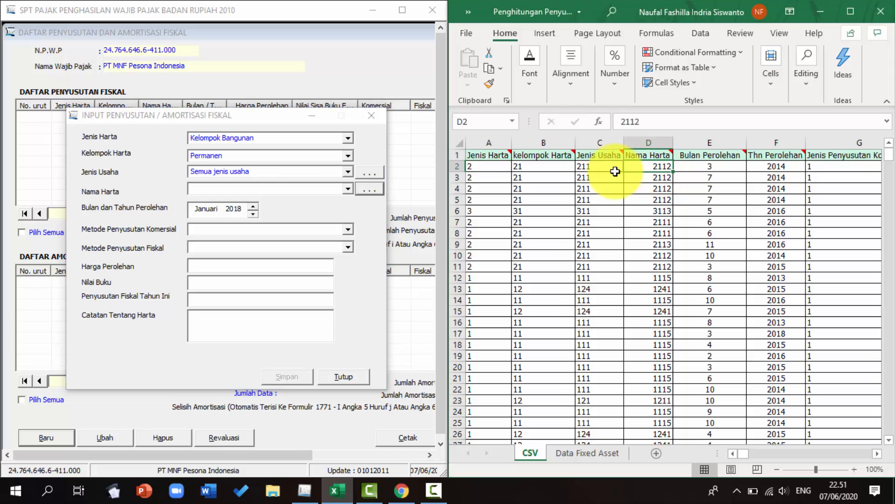
pyautogui.click(597, 165)
pyautogui.click(548, 167)
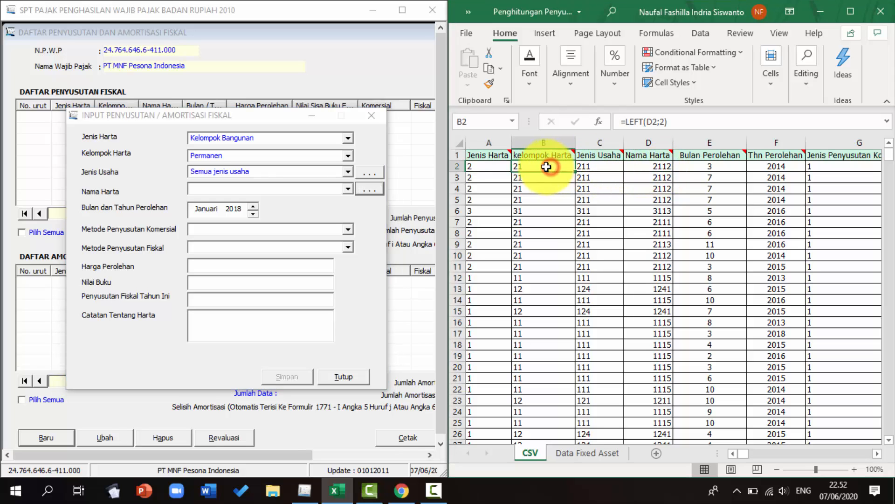
pyautogui.click(485, 168)
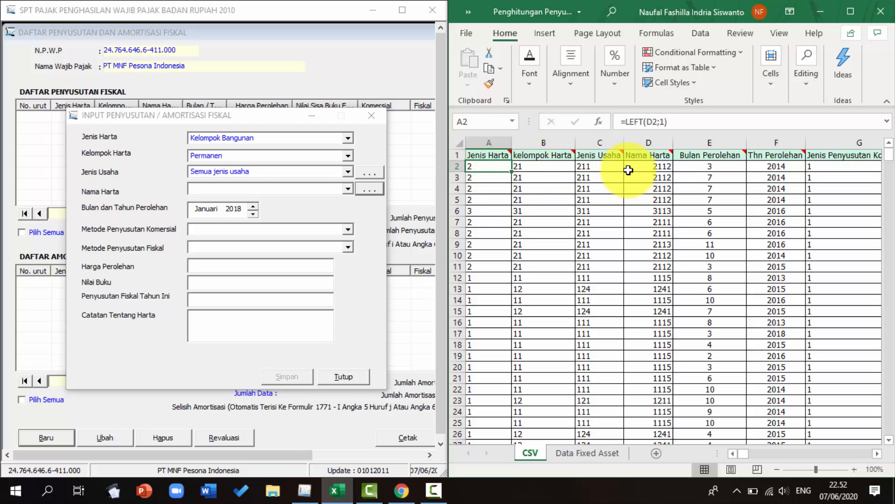
pyautogui.click(348, 189)
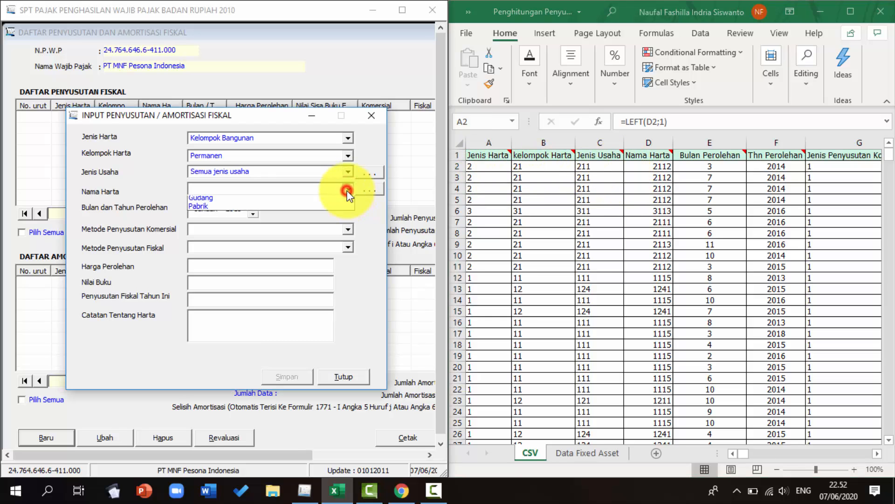
pyautogui.click(337, 217)
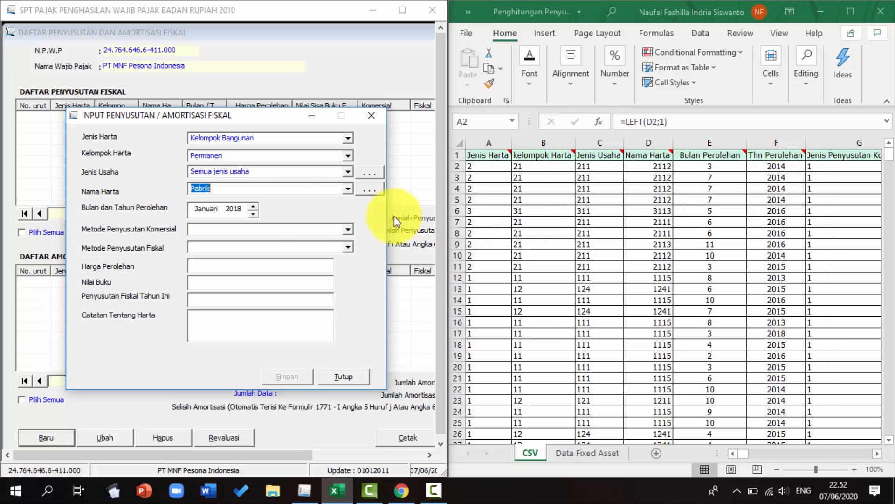
# Set the acquisition month and year to Maret 2014
pyautogui.click(252, 206)
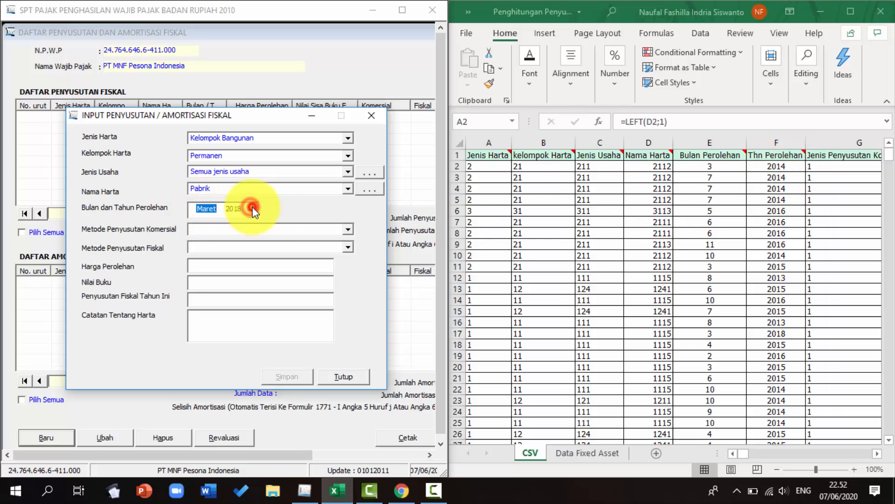
pyautogui.click(253, 206)
pyautogui.click(240, 210)
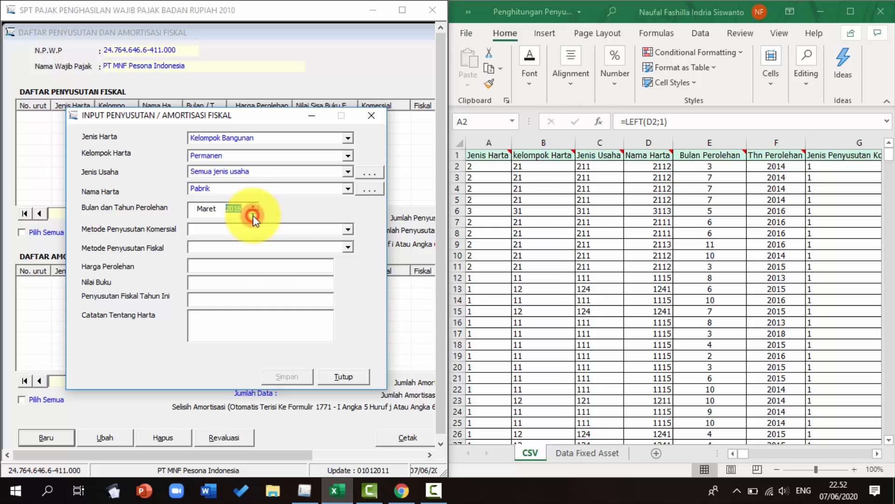
pyautogui.click(253, 215)
pyautogui.click(253, 214)
pyautogui.click(254, 214)
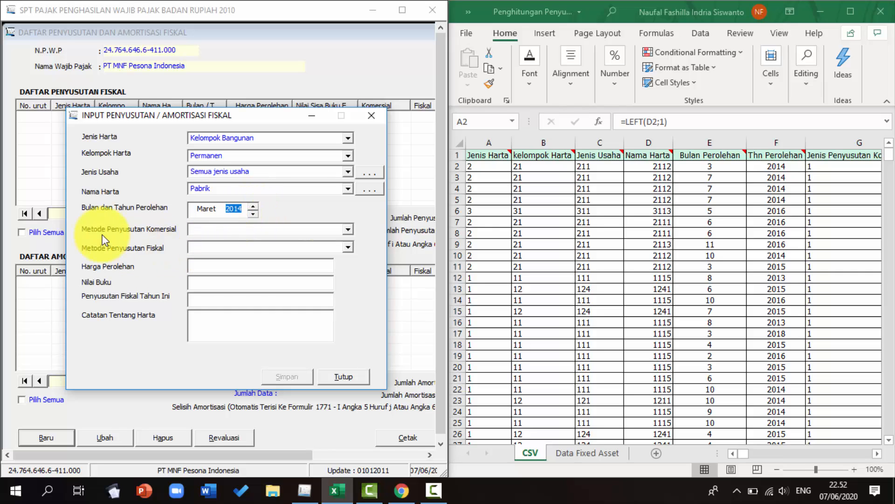
# Set both the commercial and fiscal depreciation methods to Garis Lurus
pyautogui.click(349, 230)
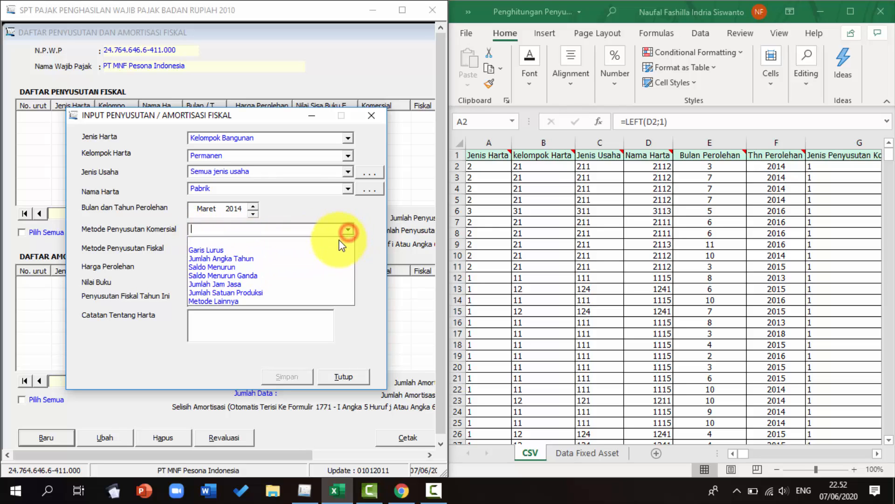
pyautogui.click(338, 248)
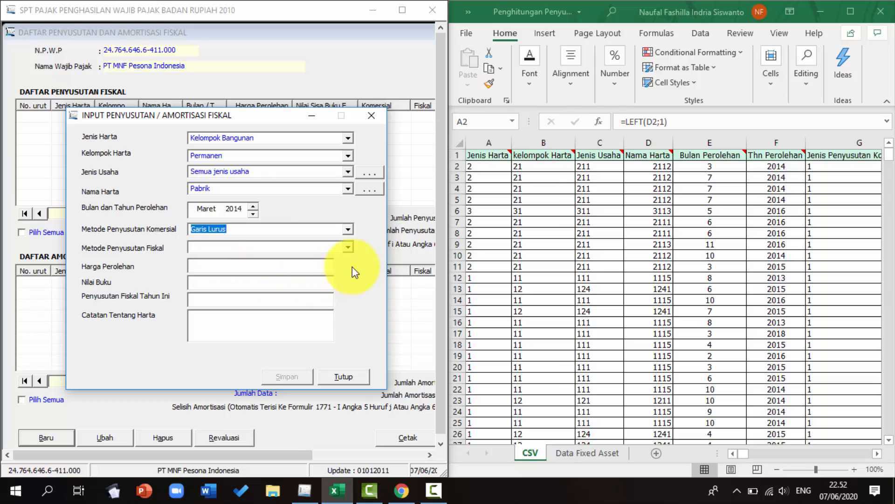
pyautogui.click(349, 247)
pyautogui.click(336, 261)
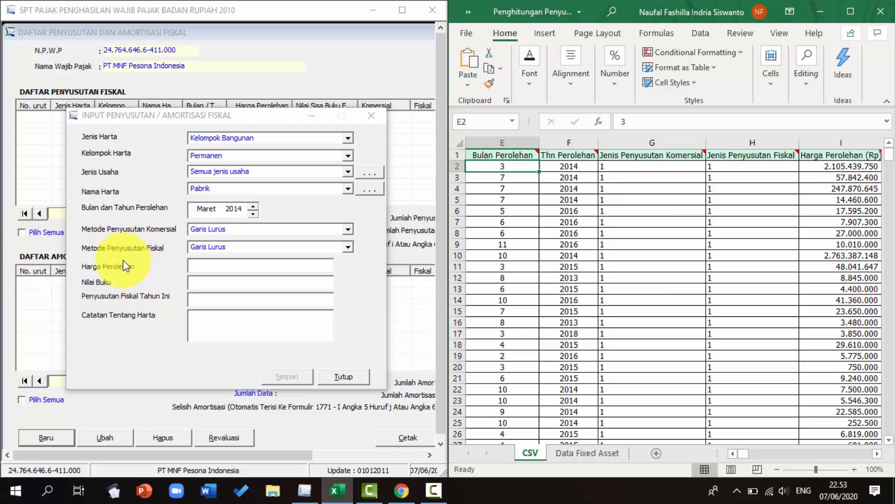
# Copy the first asset's acquisition price from the spreadsheet and paste it into the Harga Perolehan field
pyautogui.click(851, 166)
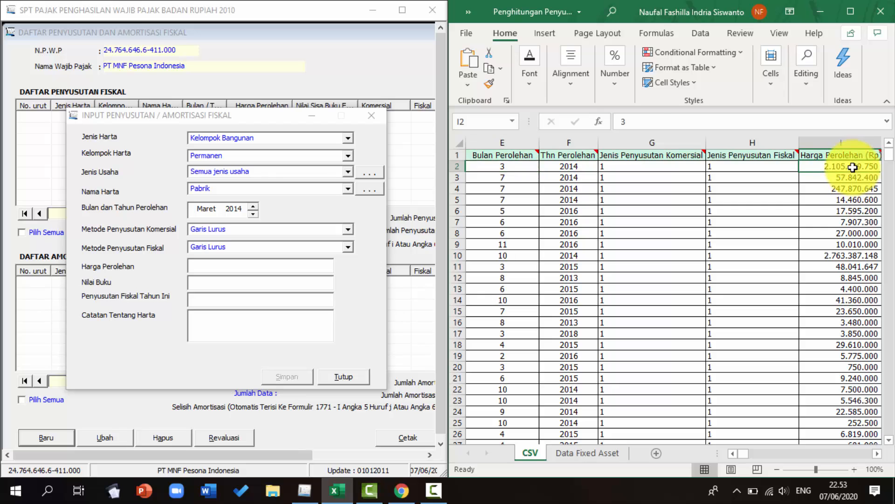
pyautogui.hotkey('ctrl', 'c')
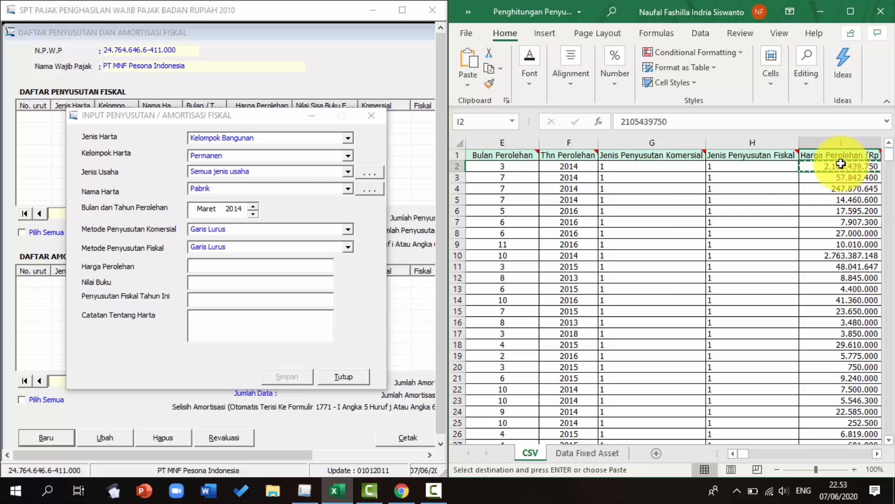
pyautogui.click(290, 269)
pyautogui.rightClick(290, 269)
pyautogui.click(349, 327)
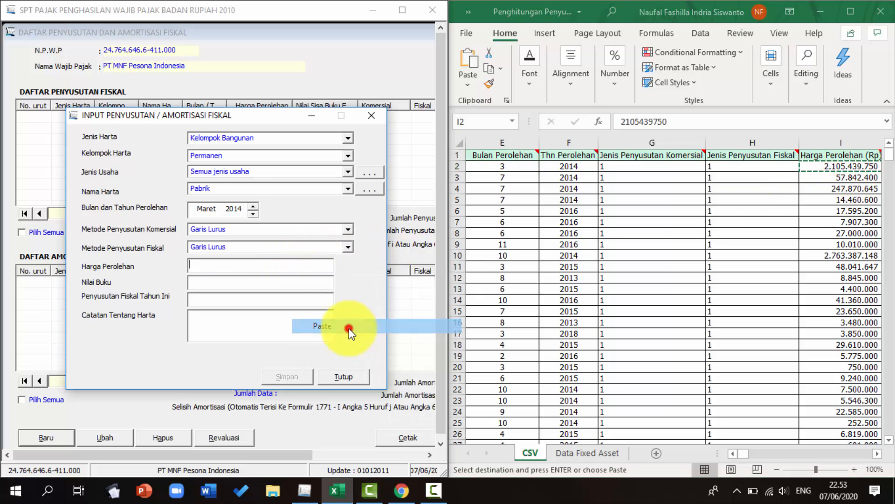
pyautogui.press('Tab')
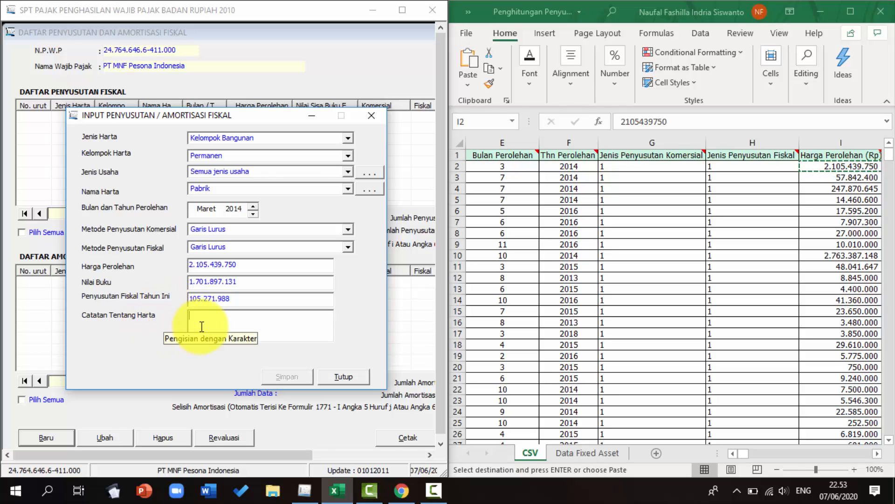
# Enter Building 01 as the asset note, save the entry and close both depreciation windows
pyautogui.write('Build')
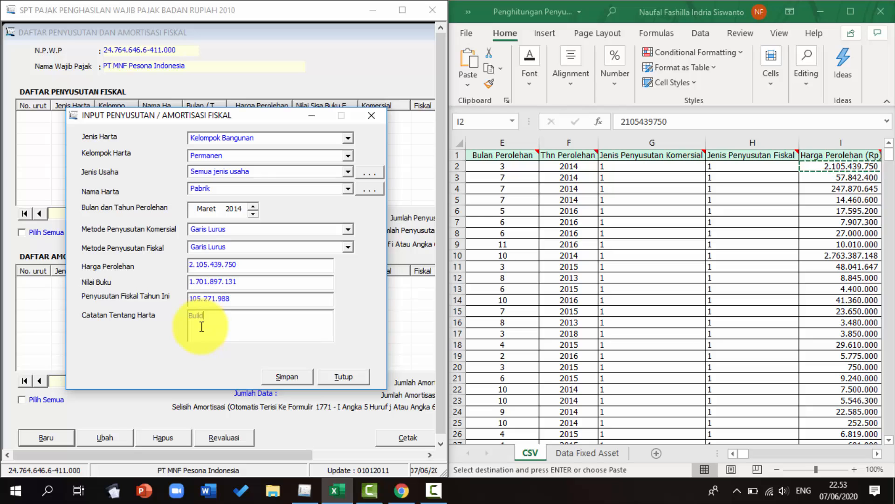
pyautogui.write('ing 01')
pyautogui.click(281, 374)
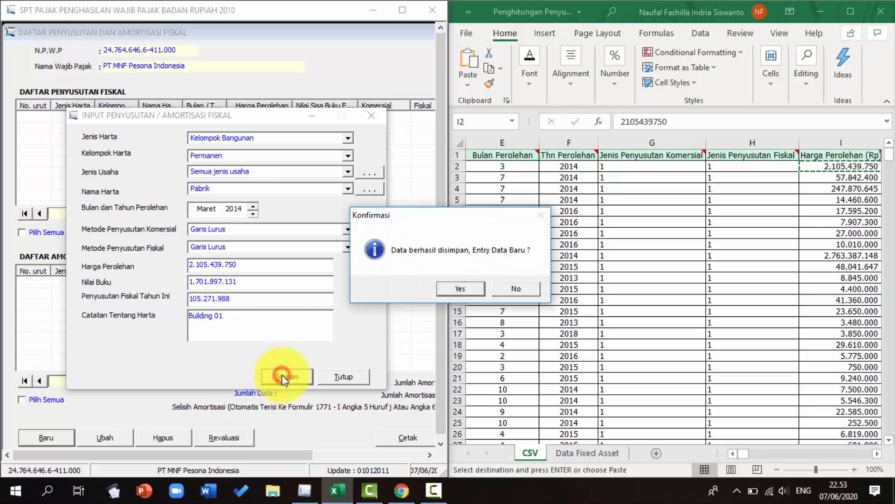
pyautogui.click(446, 287)
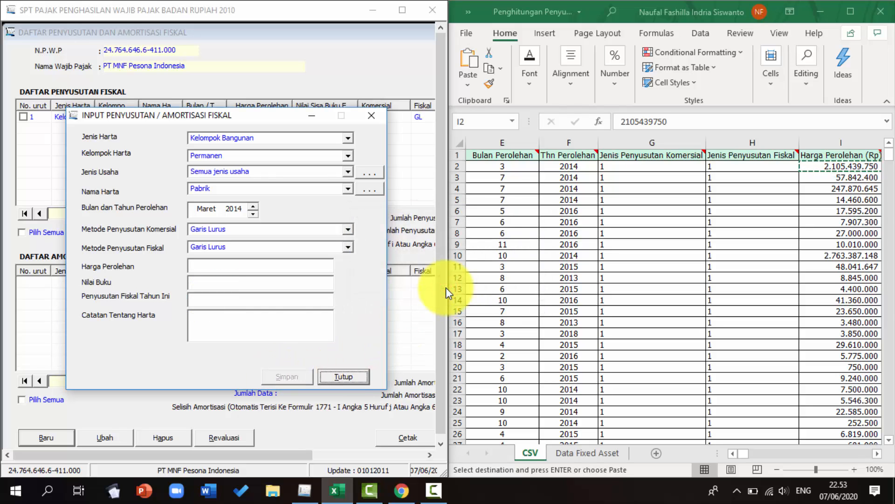
pyautogui.click(360, 374)
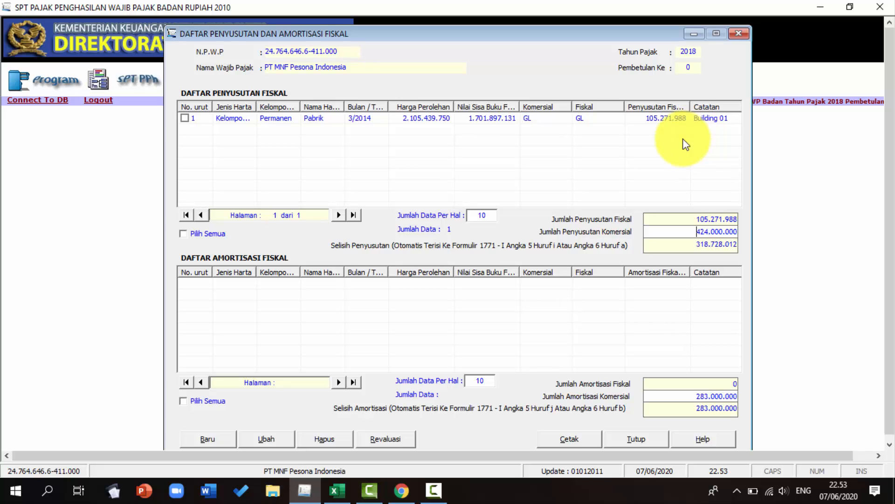
pyautogui.click(636, 439)
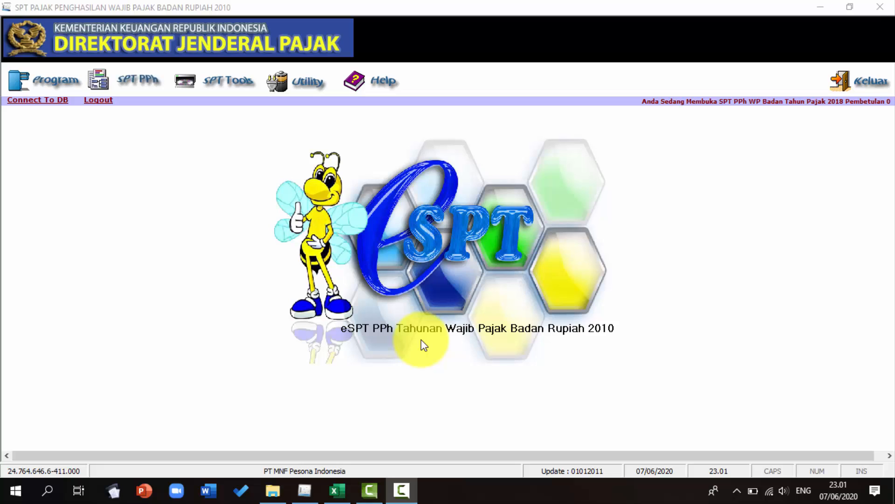
# Export the Penyusutan dan Amortisasi Fiskal data for tax year 2018 to a file, confirming next-year depreciation data
pyautogui.click(295, 84)
pyautogui.click(292, 135)
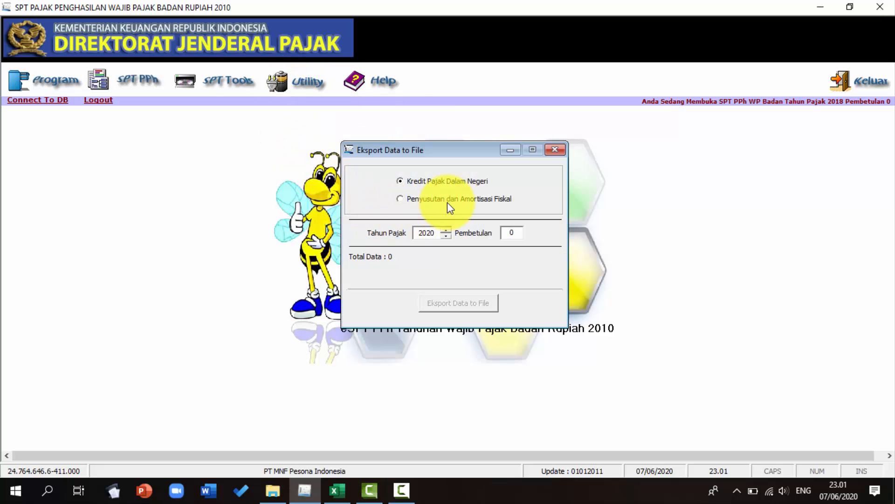
pyautogui.click(448, 205)
pyautogui.doubleClick(444, 234)
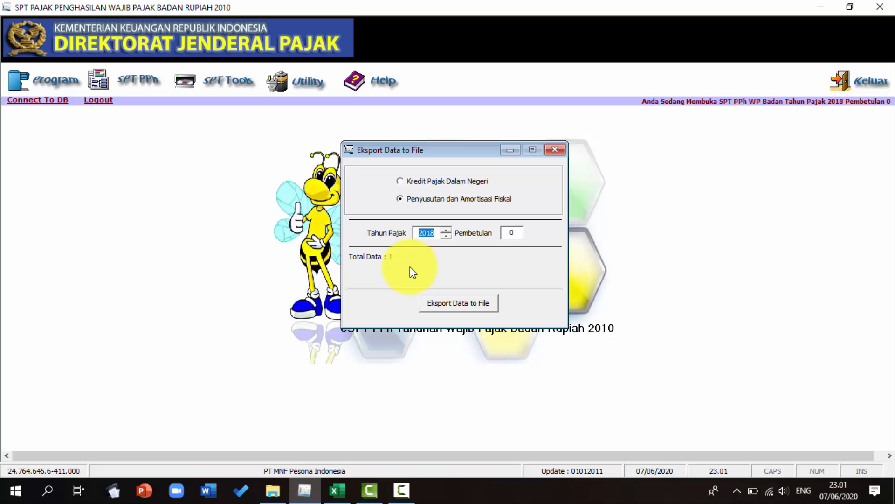
pyautogui.click(446, 303)
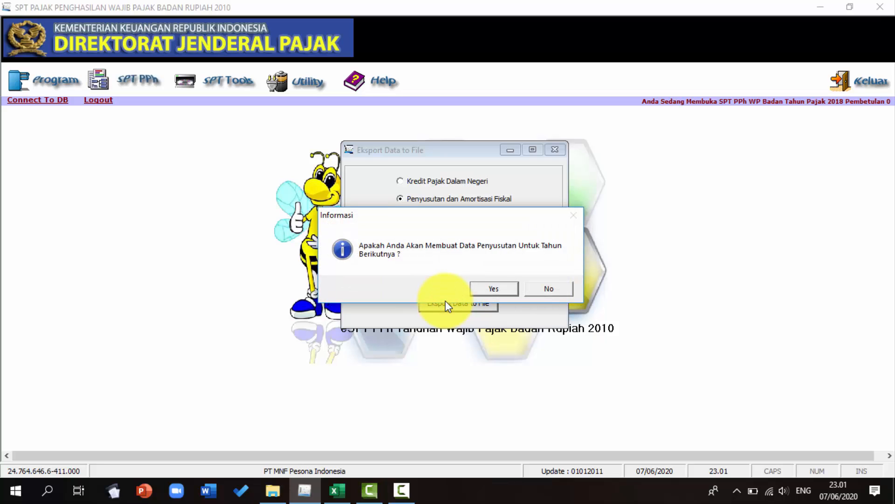
pyautogui.click(496, 290)
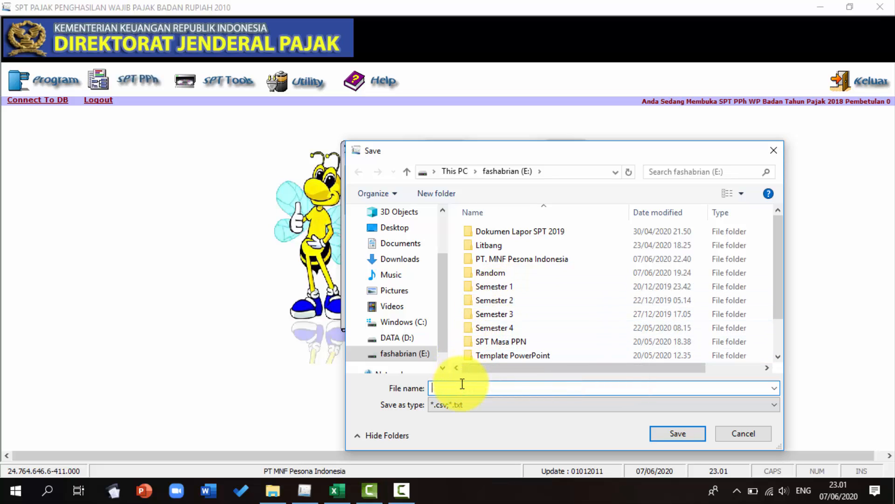
# Save the export file as Impor Penyusutan and close the export dialog
pyautogui.press('capslock')
pyautogui.write('I')
pyautogui.press('capslock')
pyautogui.write('mpor')
pyautogui.press('capslock')
pyautogui.write('P')
pyautogui.press('capslock')
pyautogui.write('enyusutan')
pyautogui.click(677, 433)
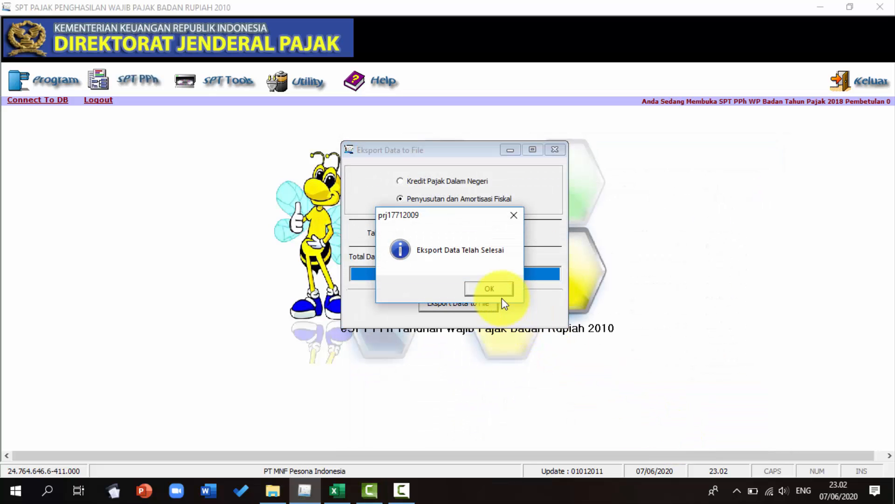
pyautogui.click(488, 289)
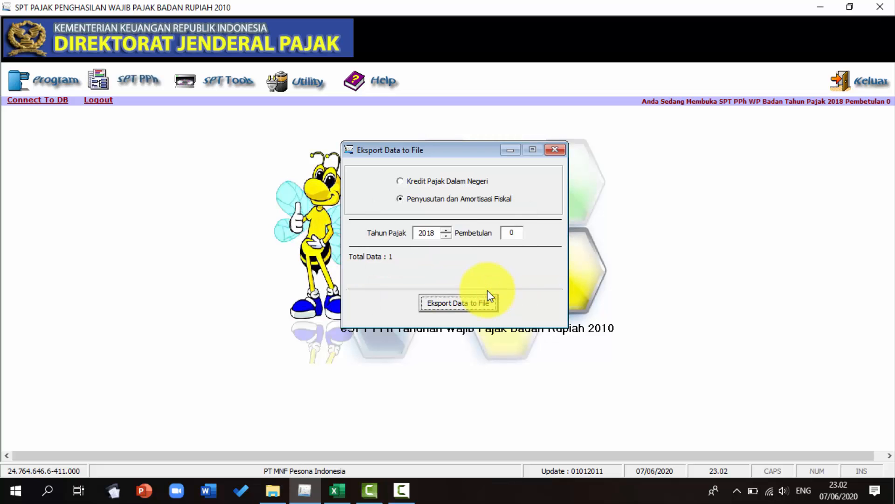
pyautogui.click(556, 149)
# Open the exported Impor Penyusutan file from drive E
pyautogui.hotkey('alt', 'Tab')
pyautogui.hotkey('alt', 'Tab')
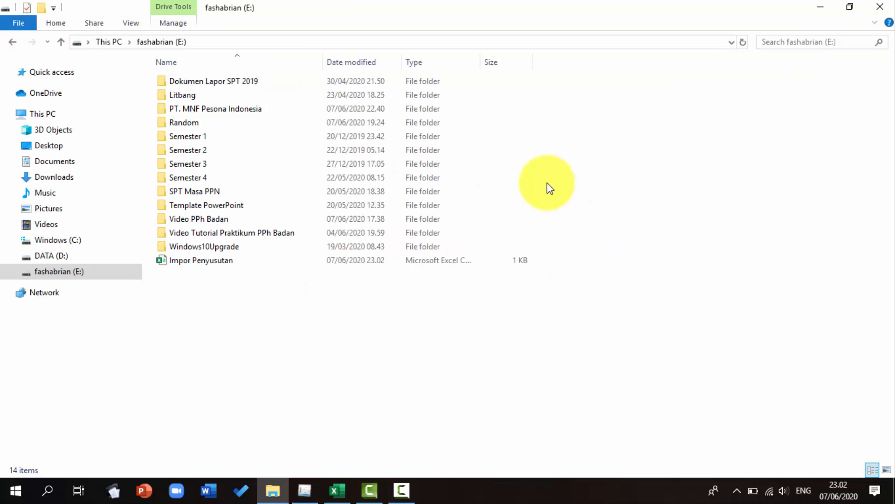
pyautogui.doubleClick(225, 258)
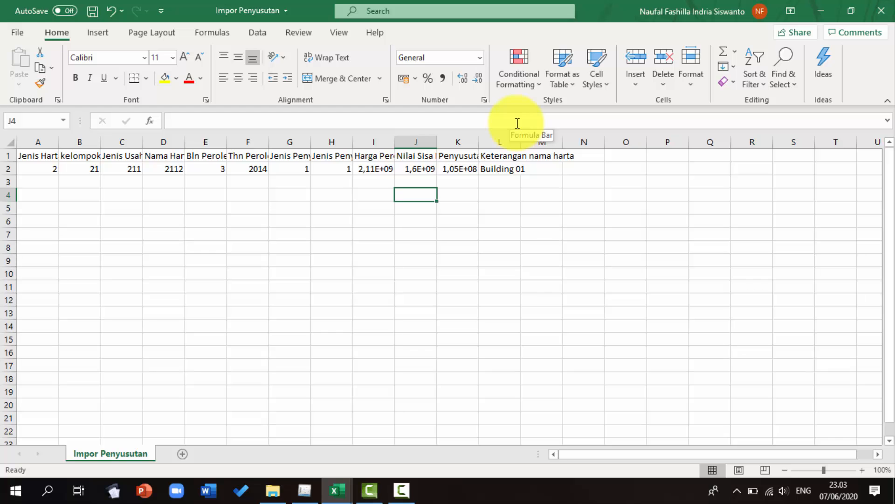
# Save the Impor Penyusutan file as an Excel Workbook
pyautogui.click(11, 34)
pyautogui.click(59, 208)
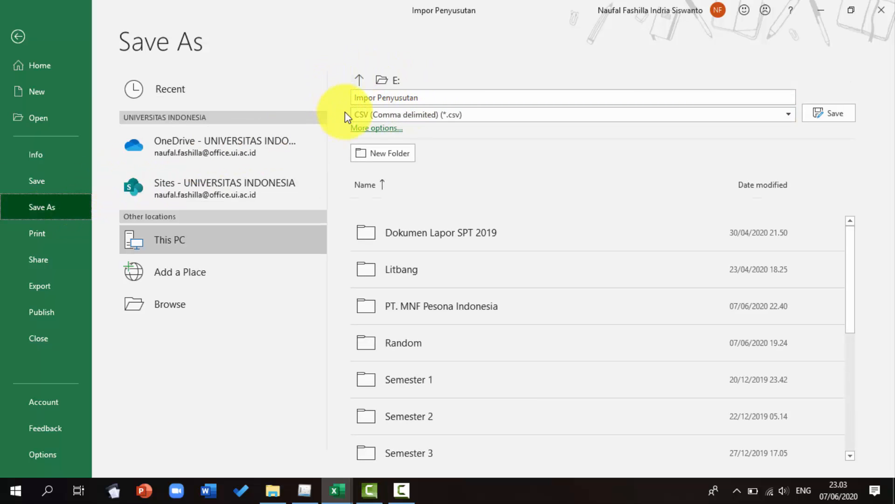
pyautogui.click(418, 114)
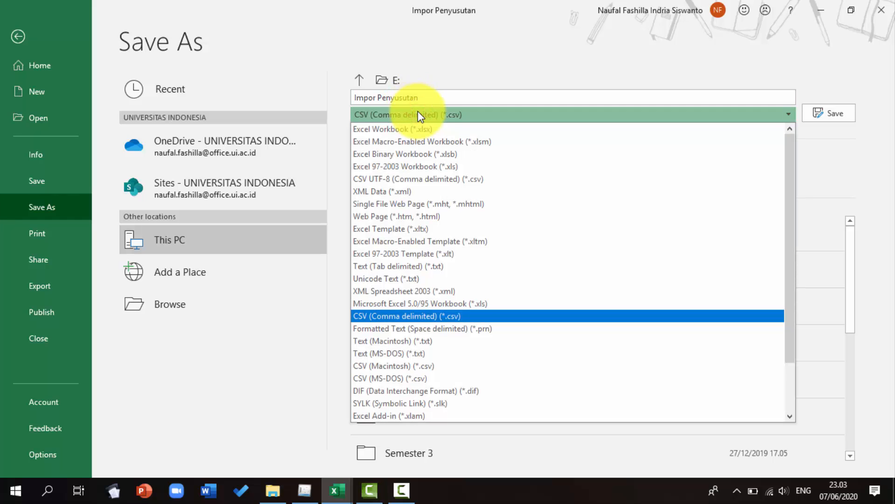
pyautogui.click(417, 131)
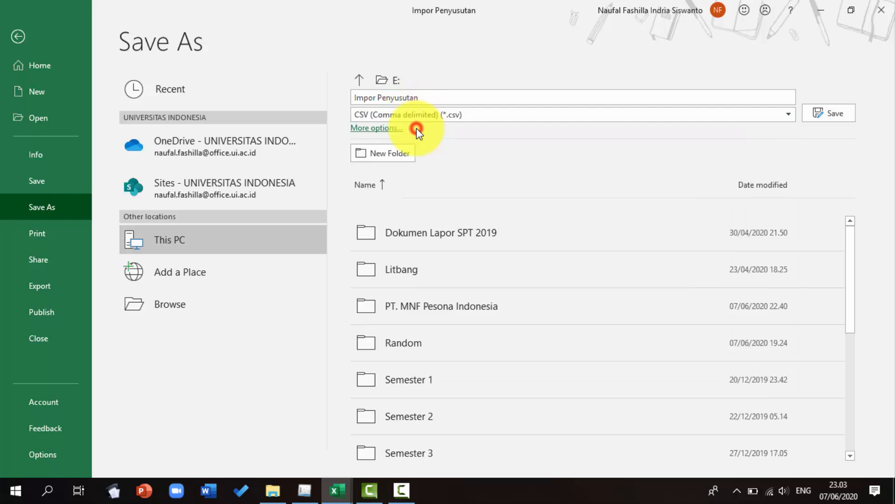
pyautogui.click(827, 112)
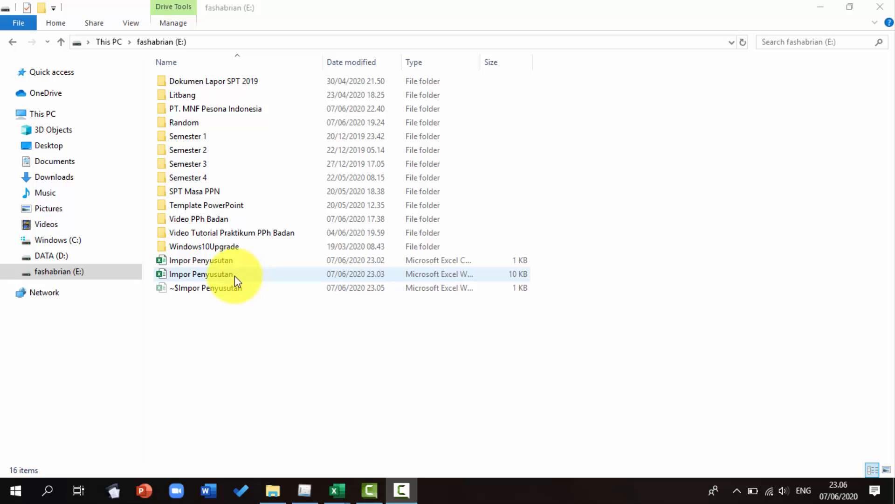
# Autofit the widths of all columns in the Impor Penyusutan sheet
pyautogui.hotkey('alt', 'Tab')
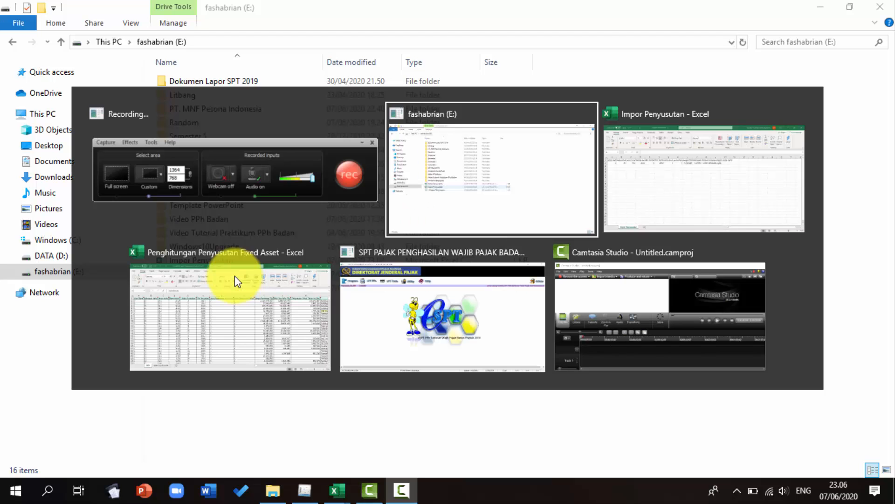
pyautogui.press('Tab')
pyautogui.press('Tab')
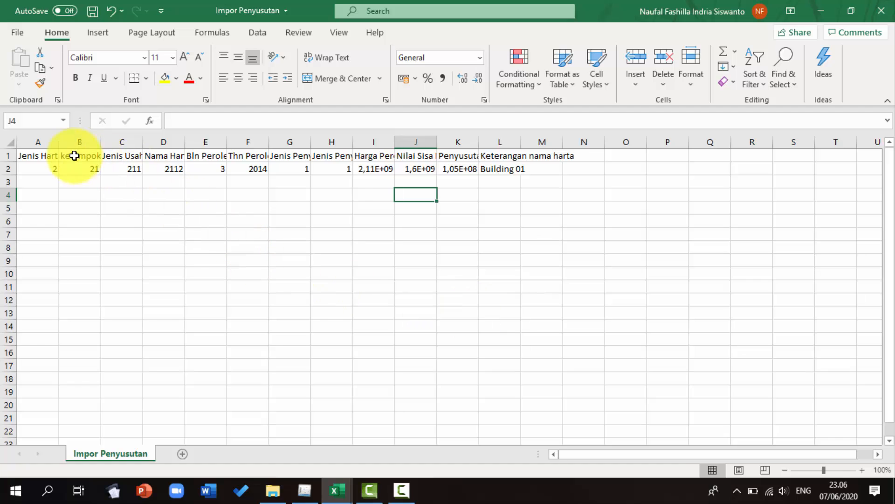
pyautogui.moveTo(48, 142); pyautogui.dragTo(519, 143)
pyautogui.doubleClick(519, 143)
pyautogui.click(374, 246)
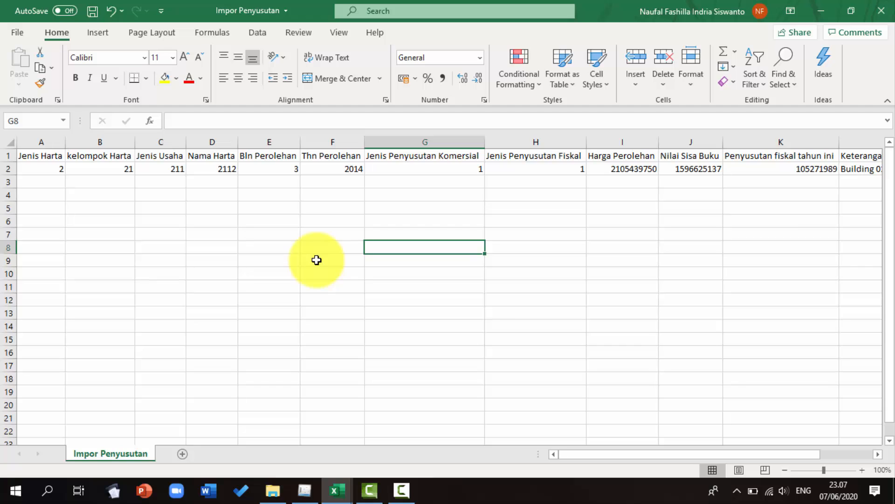
# Delete the exported data row 2, leaving only the header row
pyautogui.click(4, 167)
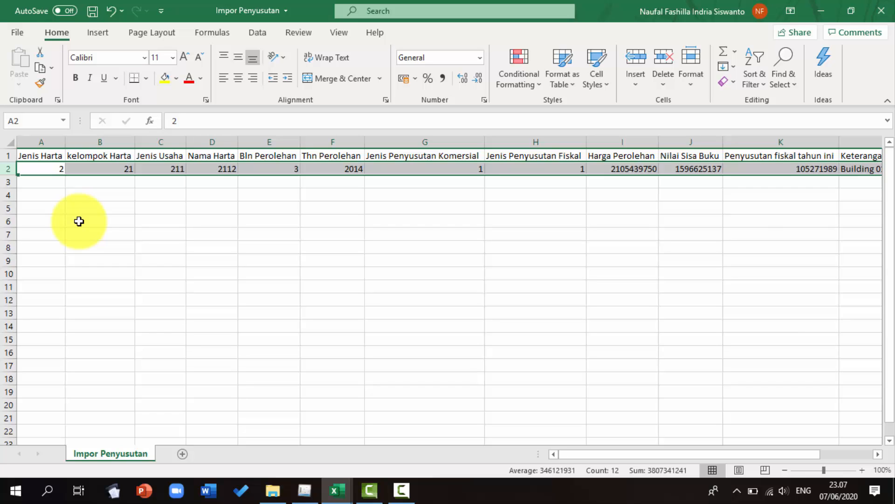
pyautogui.hotkey('ctrl', 'z')
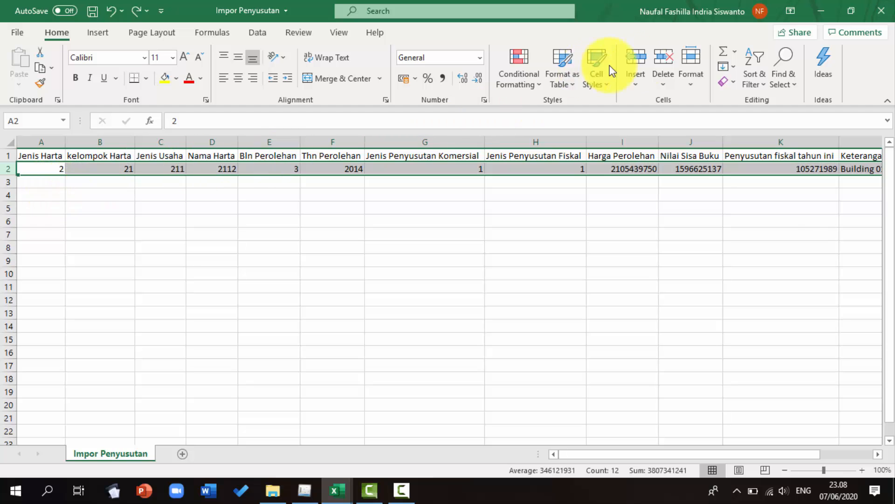
pyautogui.click(674, 58)
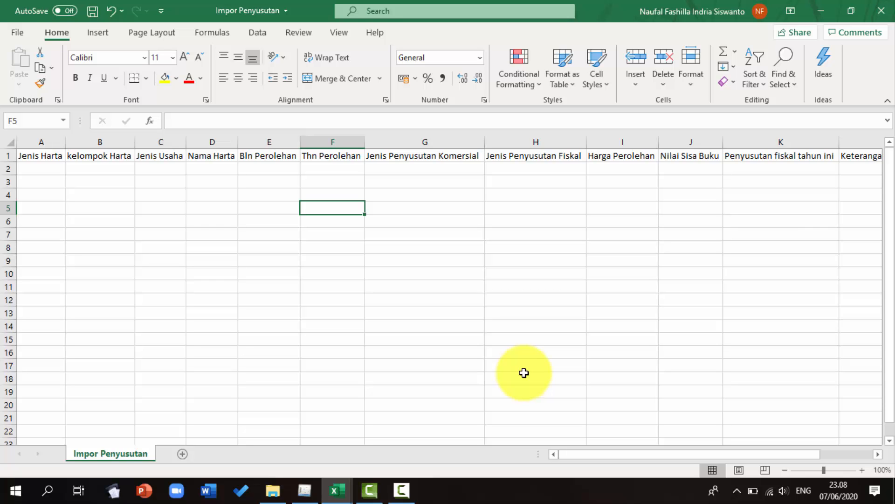
# Copy the asset data rows through row 203 from the CSV sheet of the depreciation workbook
pyautogui.hotkey('alt', 'Tab')
pyautogui.hotkey('alt', 'Tab')
pyautogui.hotkey('alt', 'Down')
pyautogui.hotkey('alt', 'Left')
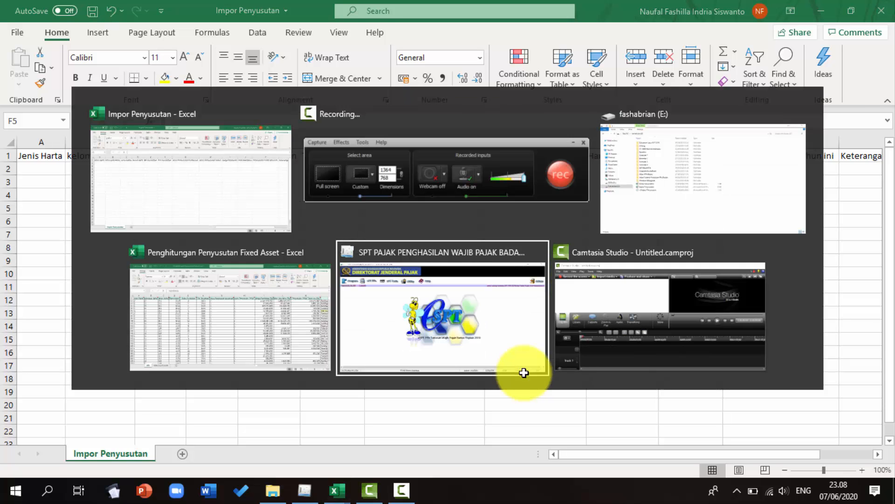
pyautogui.hotkey('alt', 'Left')
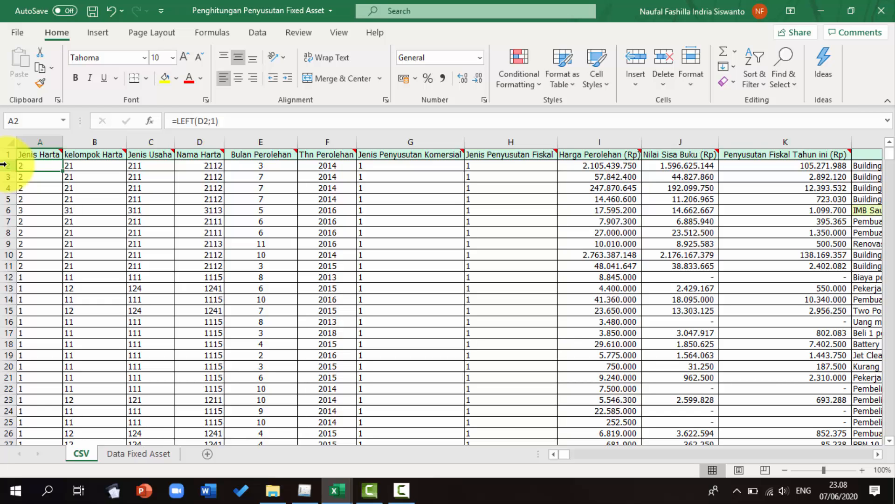
pyautogui.moveTo(42, 177); pyautogui.dragTo(42, 188)
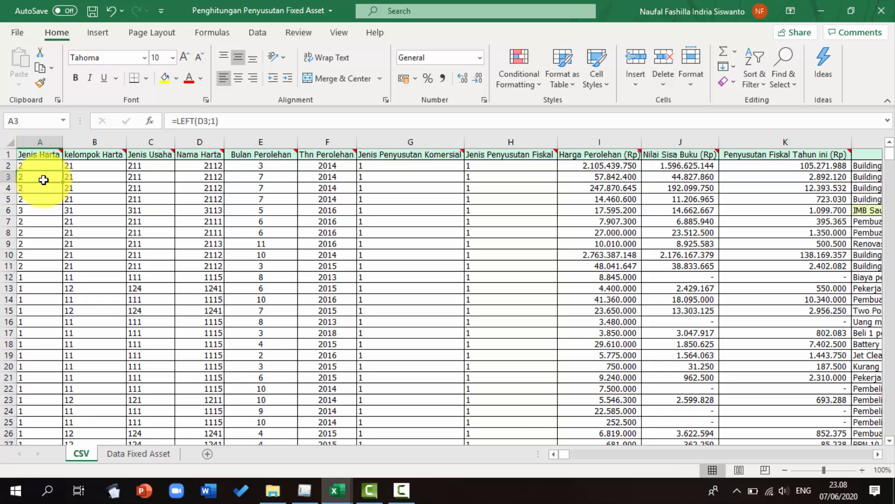
pyautogui.moveTo(214, 309); pyautogui.dragTo(720, 264)
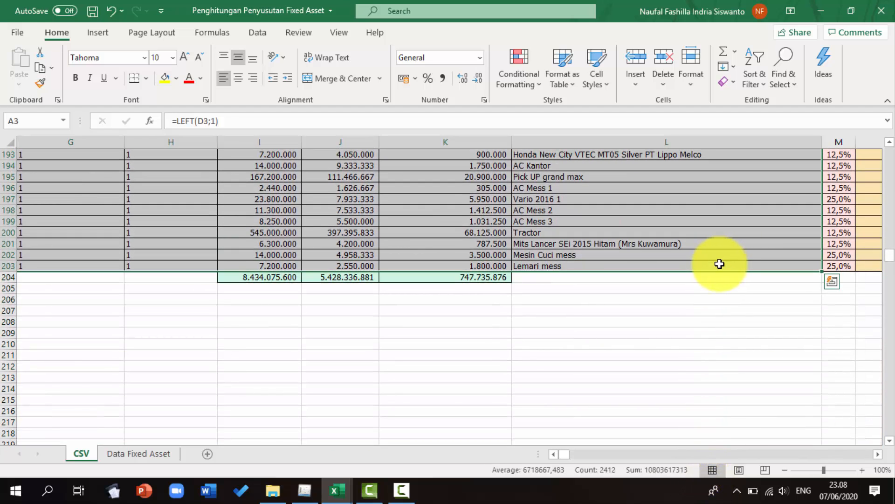
pyautogui.hotkey('ctrl', 'c')
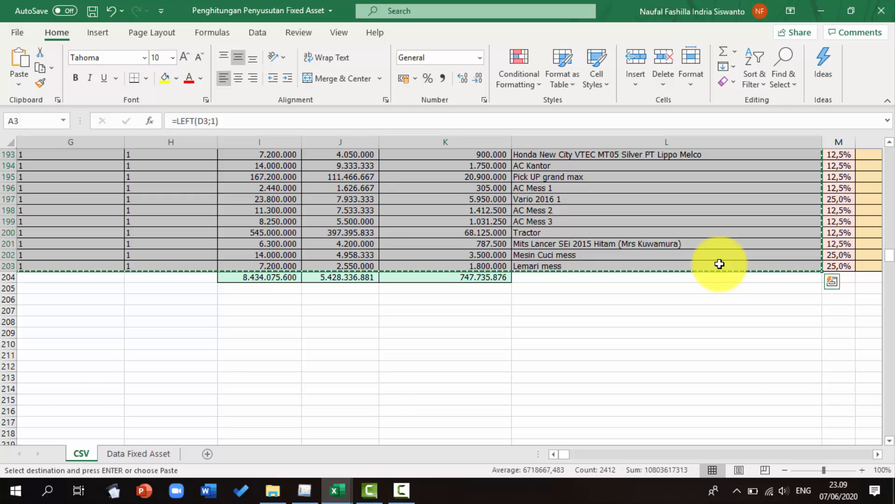
# Switch to the Impor Penyusutan workbook and paste the copied asset rows at A2 as values and number formatting
pyautogui.hotkey('alt', 'Tab')
pyautogui.hotkey('alt', 'shift', 'Tab')
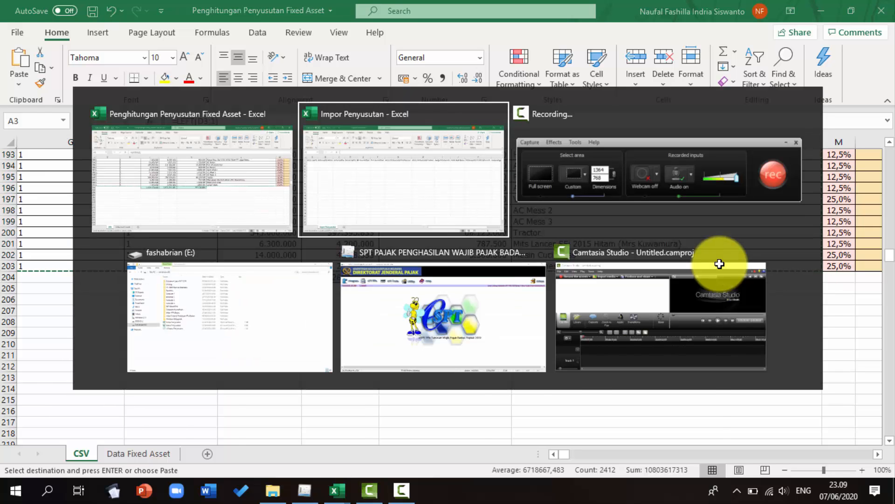
pyautogui.click(51, 171)
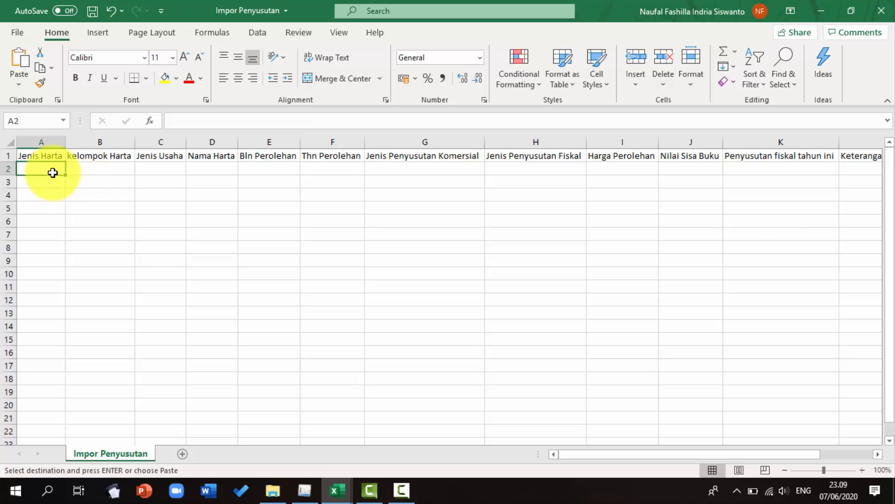
pyautogui.click(19, 84)
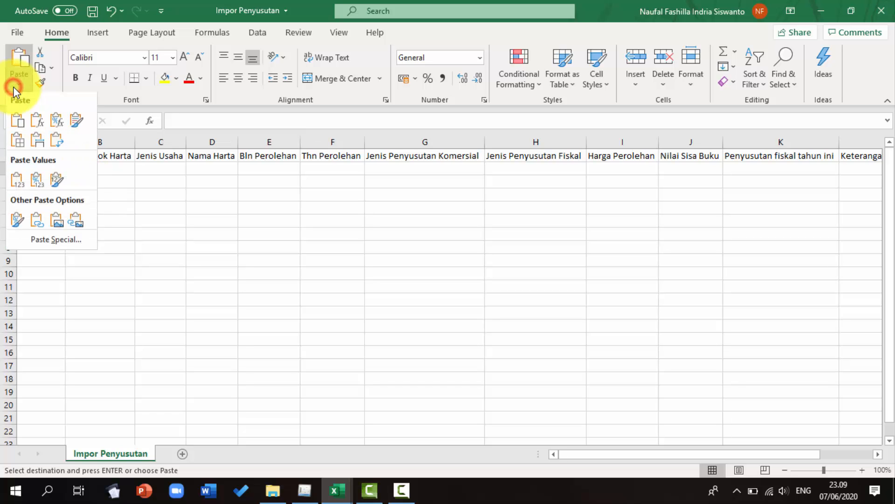
pyautogui.click(37, 179)
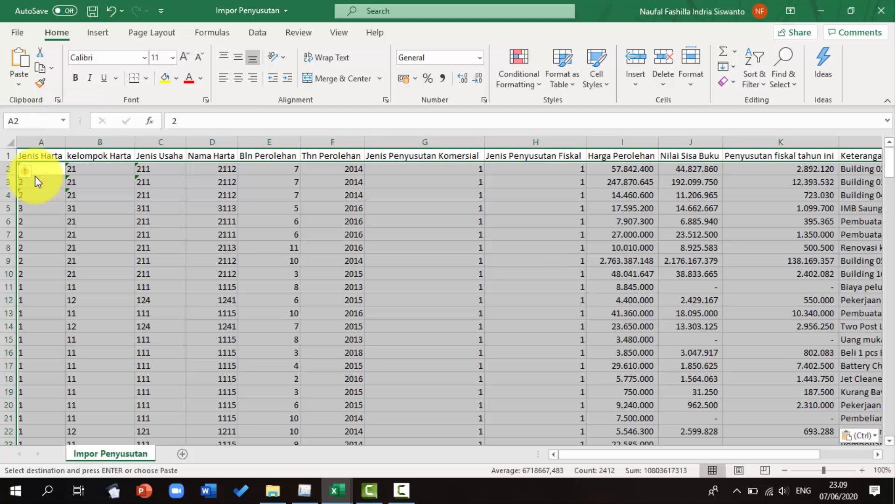
# Set the number format of Harga Perolehan, Nilai Sisa Buku and Penyusutan fiskal columns (rows 2–202) to General
pyautogui.click(42, 169)
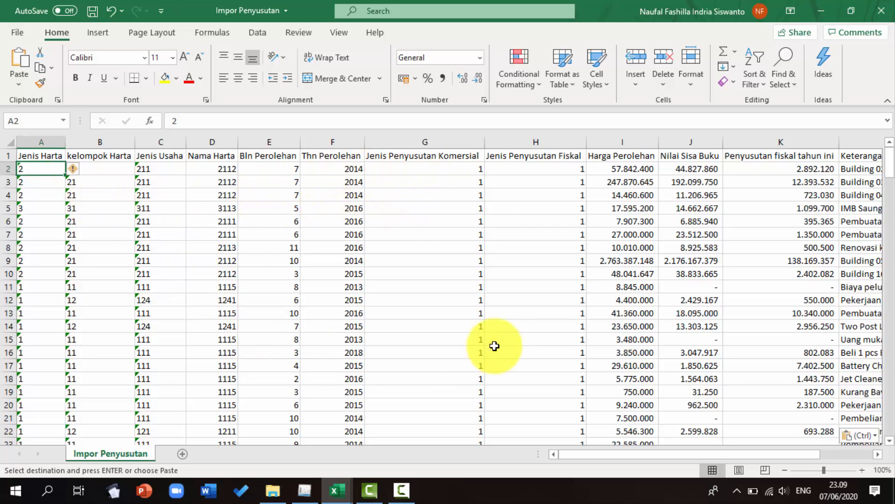
pyautogui.click(625, 168)
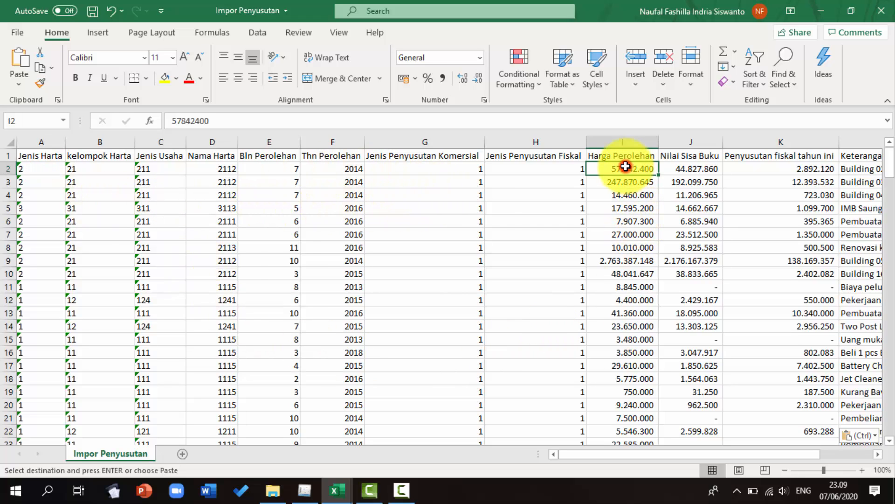
pyautogui.click(686, 169)
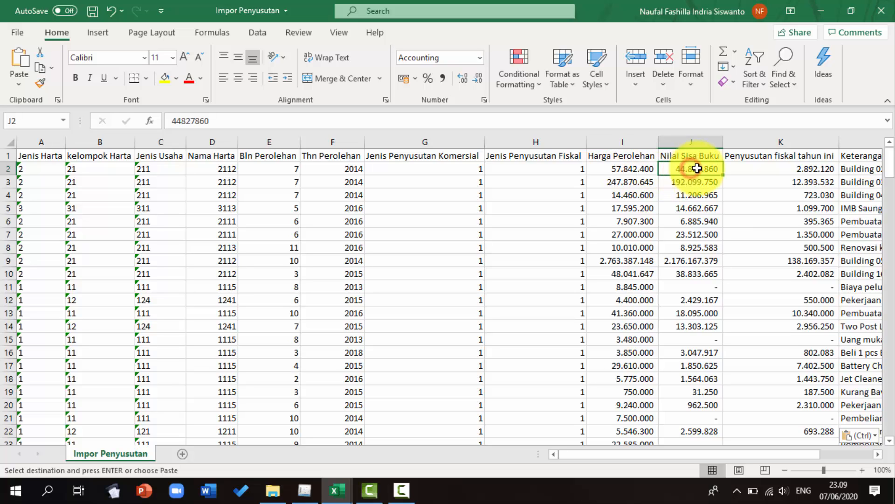
pyautogui.click(754, 170)
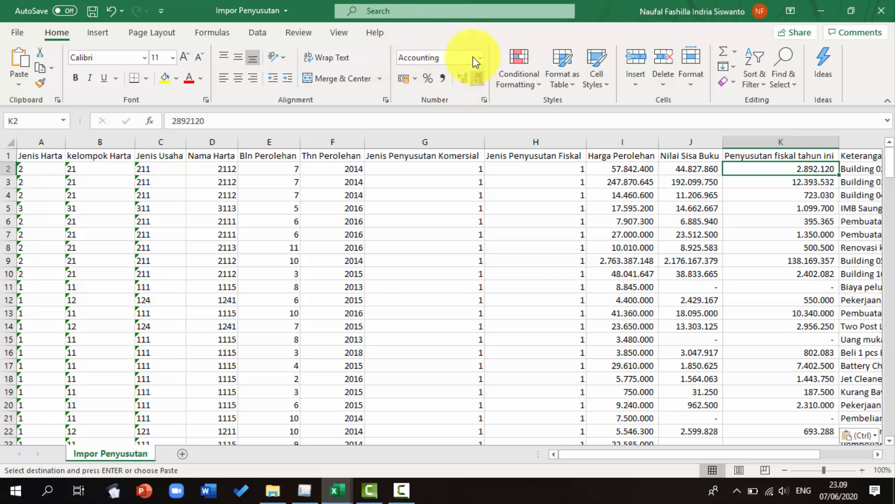
pyautogui.click(644, 168)
pyautogui.moveTo(643, 168); pyautogui.dragTo(765, 385)
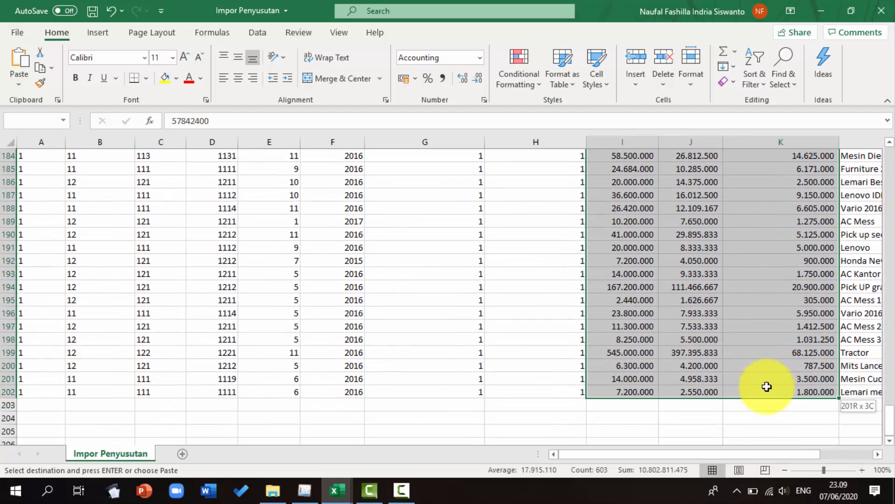
pyautogui.click(441, 57)
pyautogui.write('General')
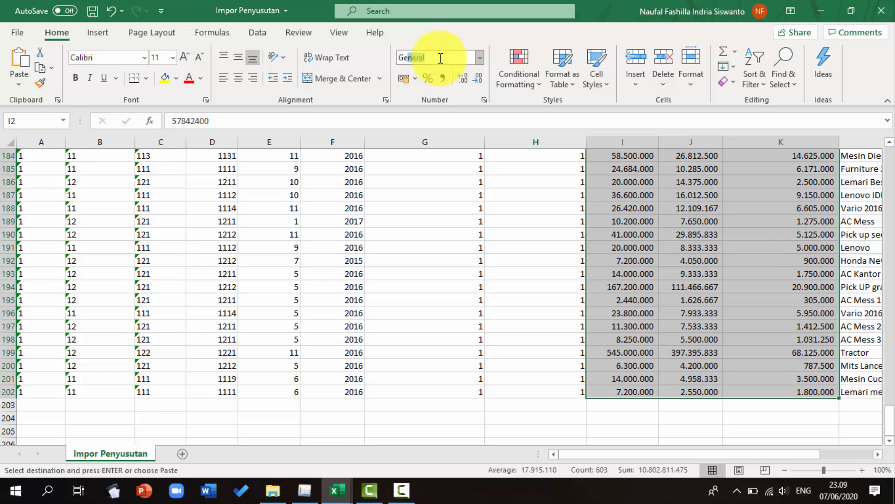
pyautogui.press('Return')
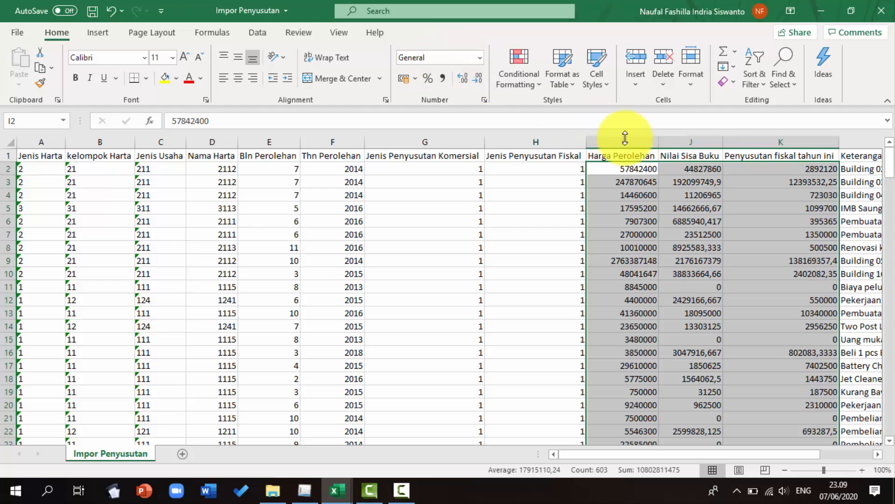
# Remove the decimal places from the Nilai Sisa Buku and Penyusutan fiskal tahun ini values
pyautogui.click(713, 179)
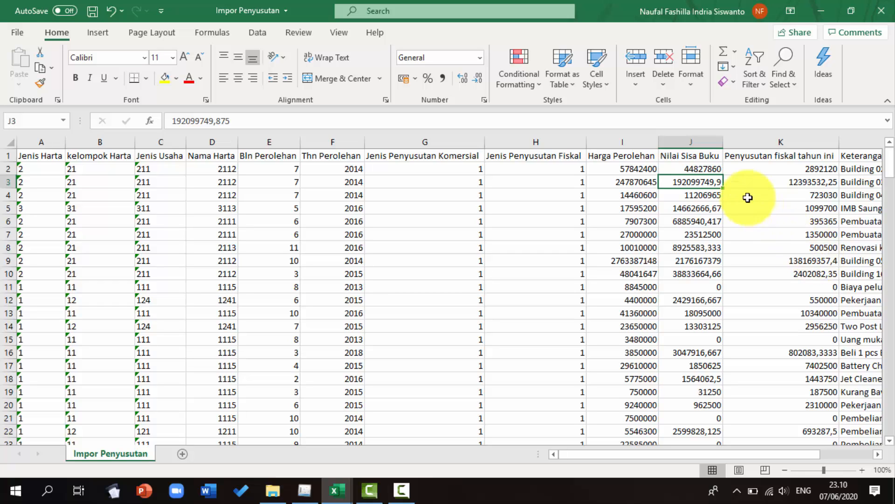
pyautogui.moveTo(718, 168); pyautogui.dragTo(796, 410)
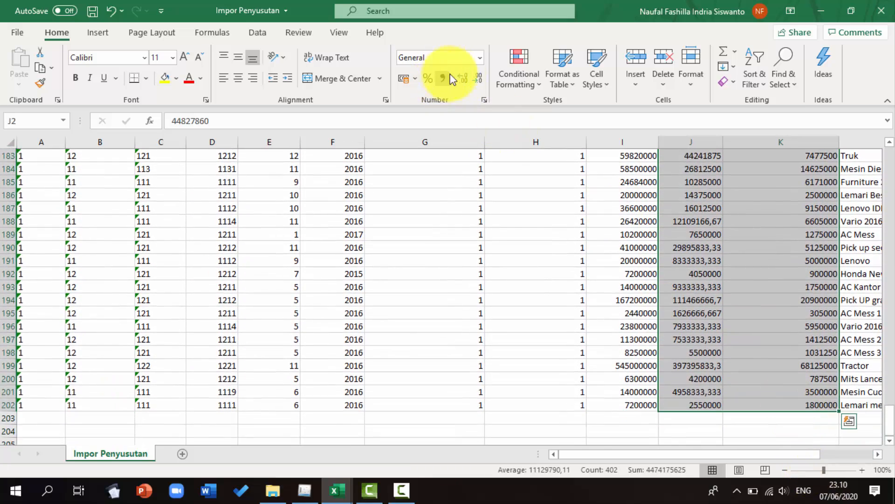
pyautogui.click(474, 81)
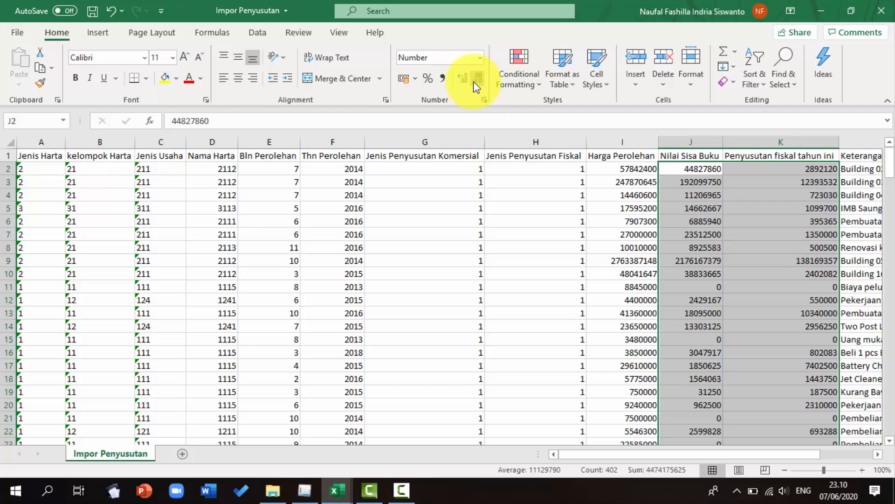
# Save the Impor Penyusutan workbook
pyautogui.click(700, 195)
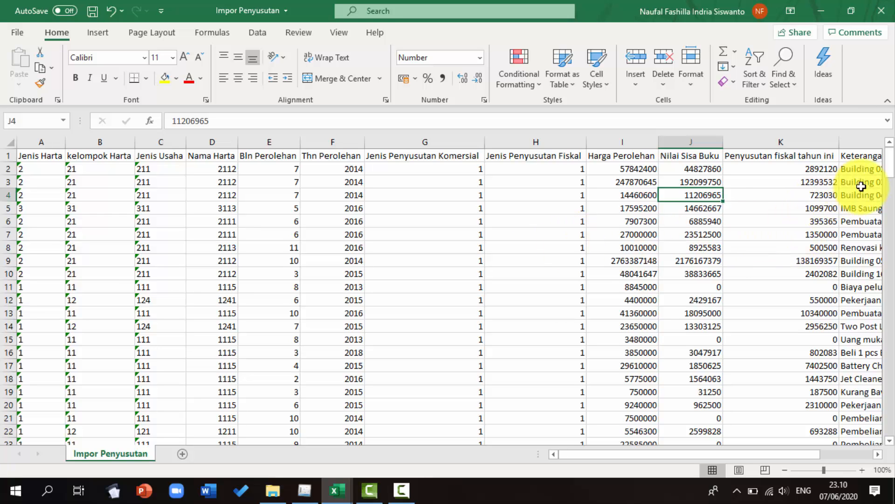
pyautogui.scroll(-20, 597, 301)
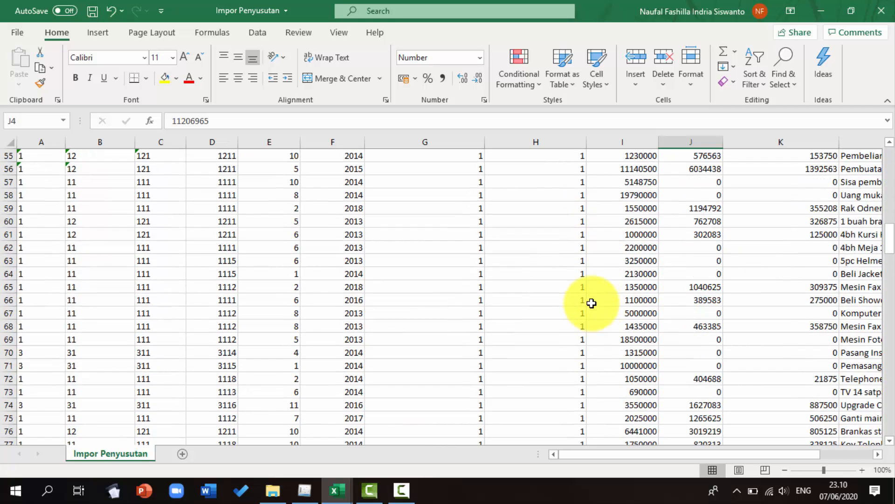
pyautogui.scroll(-20, 590, 304)
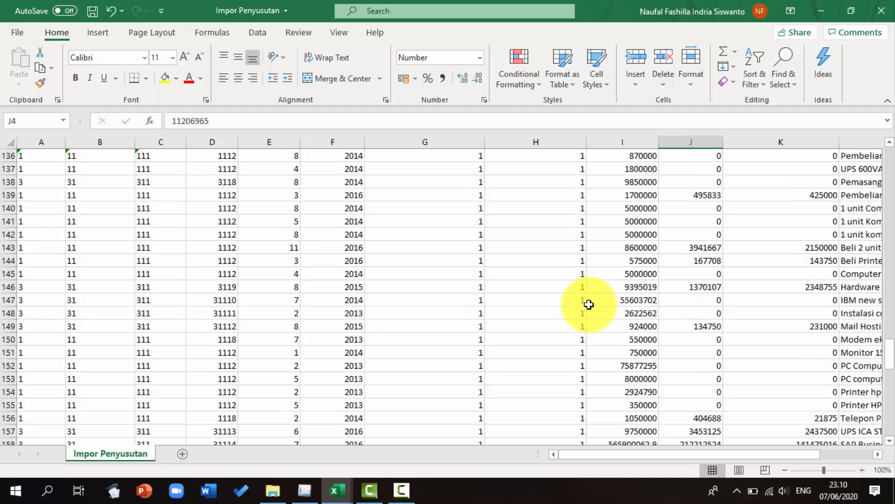
pyautogui.scroll(-16, 589, 304)
pyautogui.scroll(2, 589, 305)
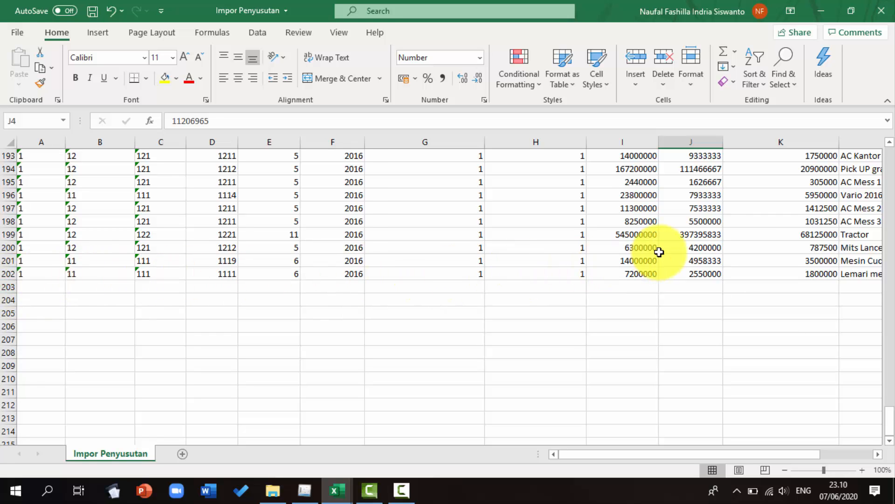
pyautogui.scroll(2, 659, 252)
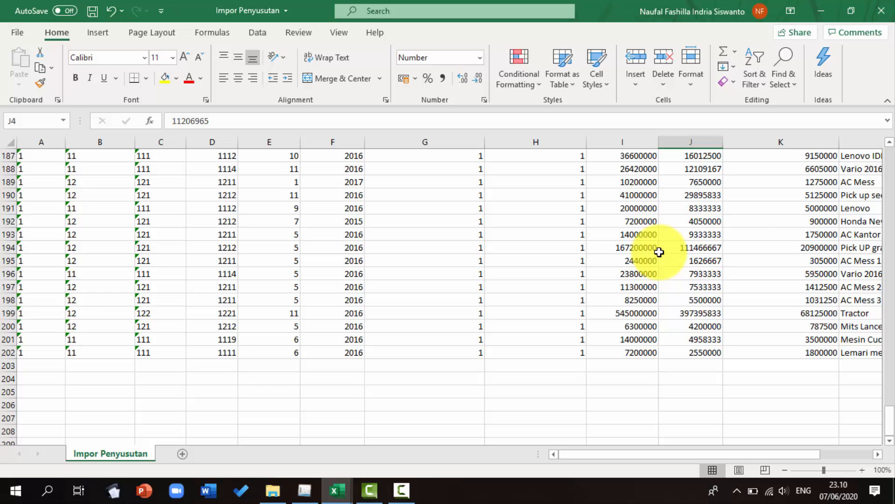
pyautogui.hotkey('ctrl', 's')
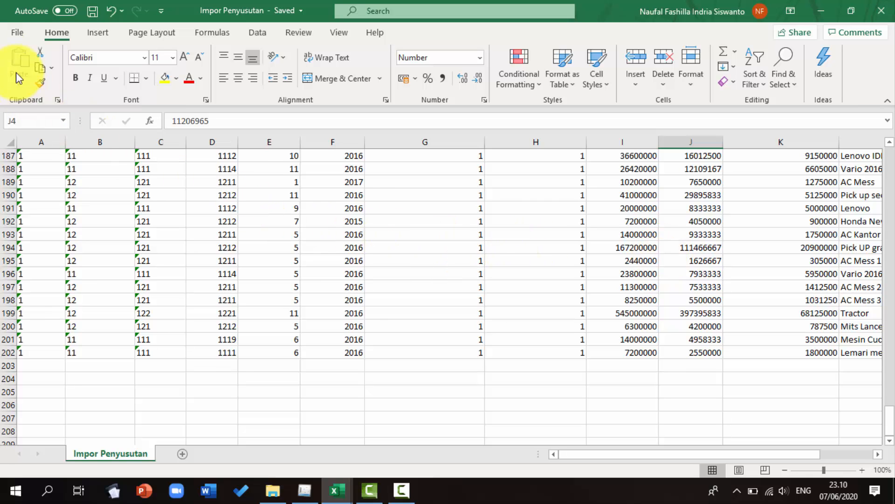
# Save a copy named Impor Penyusutan 1 as CSV (Comma delimited) and close Excel
pyautogui.click(16, 32)
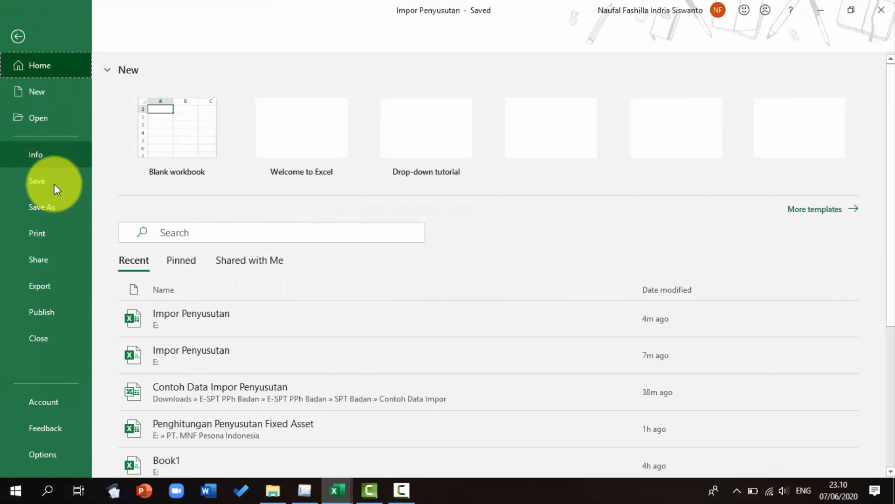
pyautogui.click(57, 205)
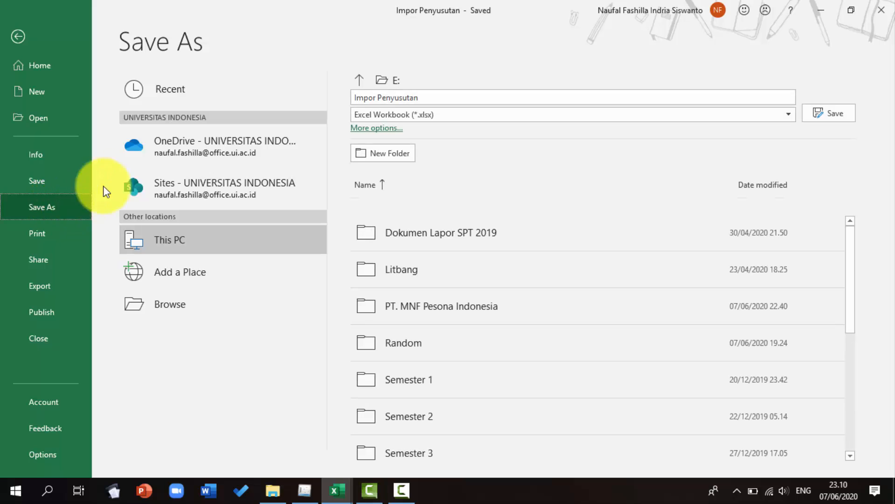
pyautogui.click(437, 94)
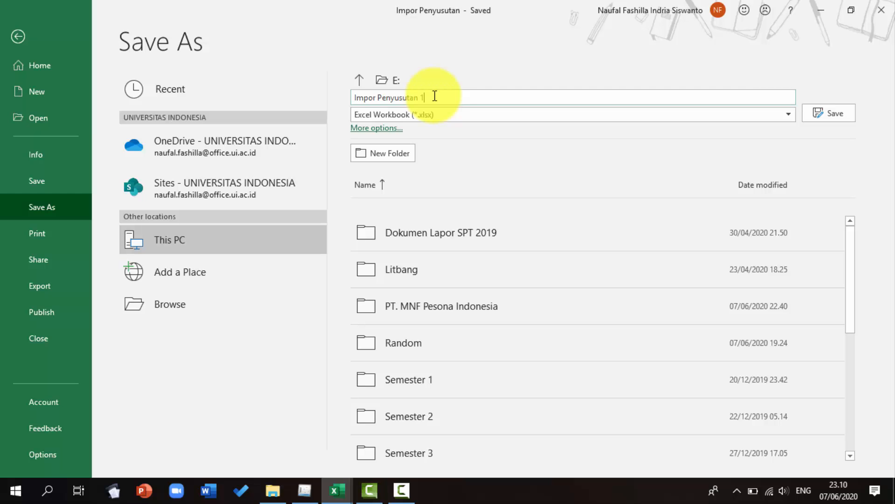
pyautogui.click(440, 116)
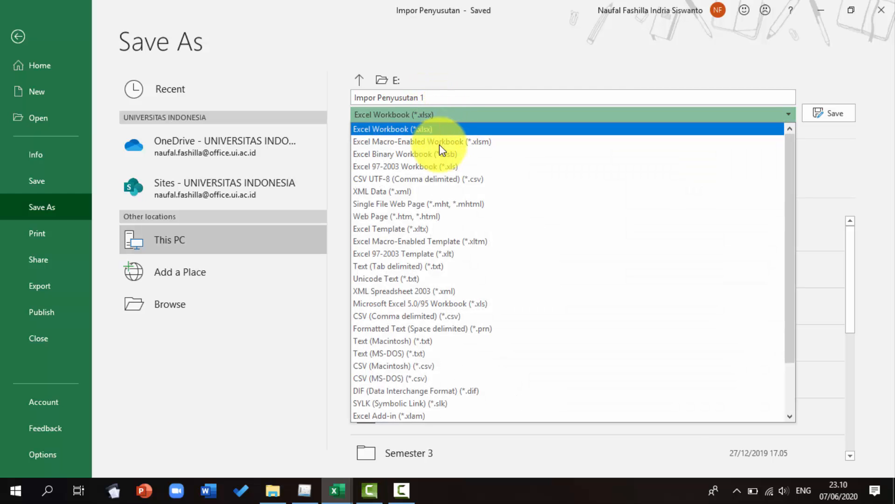
pyautogui.click(443, 315)
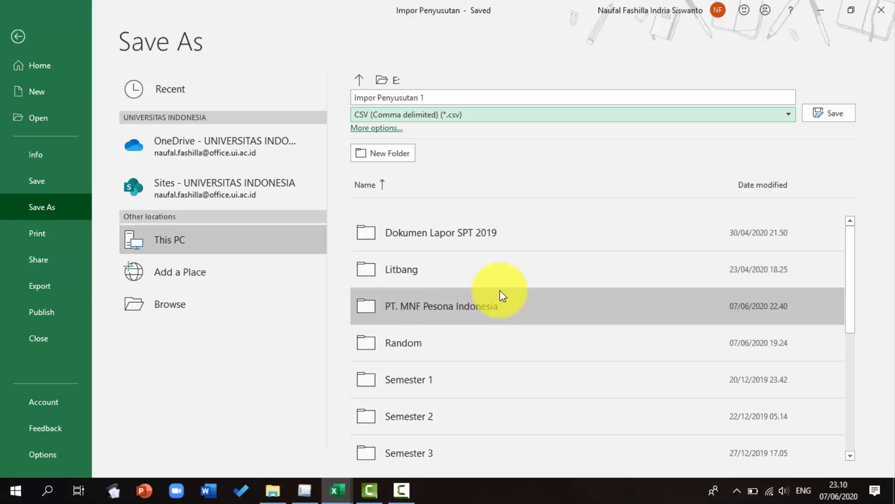
pyautogui.click(831, 116)
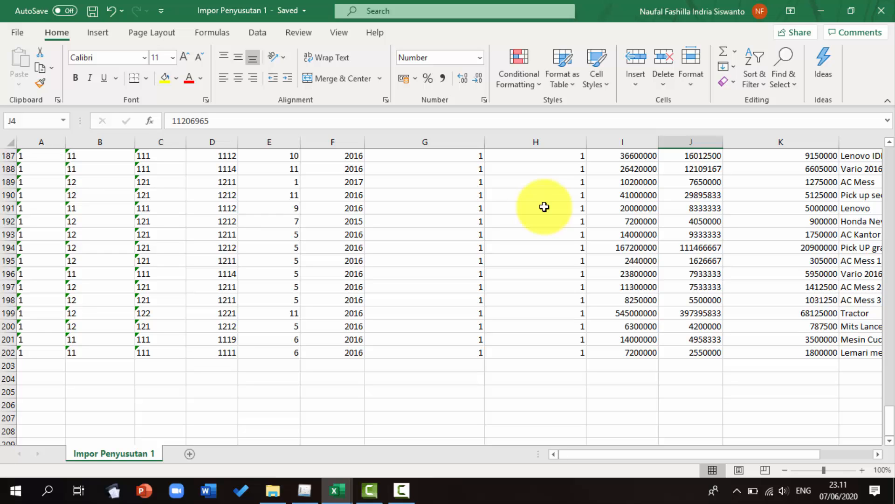
pyautogui.click(880, 11)
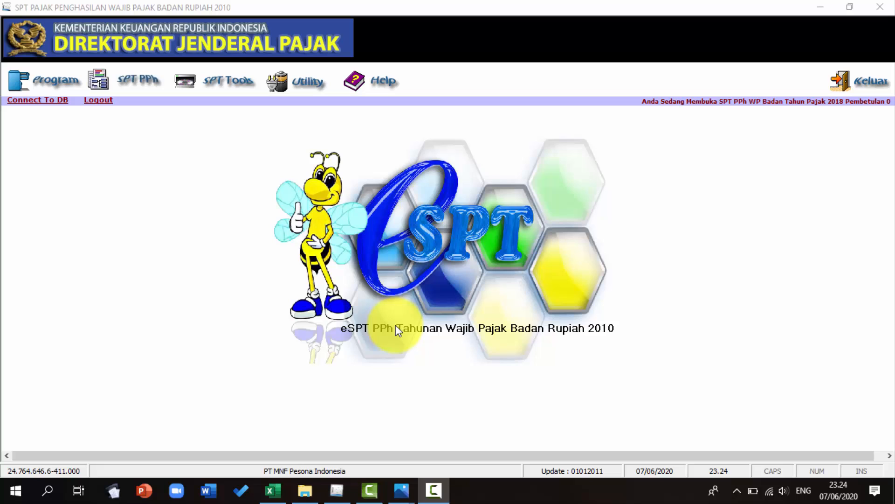
# Open the Impor File to Database dialog for Penyusutan dan Amortisasi Fiskal Badan with tax year 2018
pyautogui.click(305, 84)
pyautogui.click(300, 122)
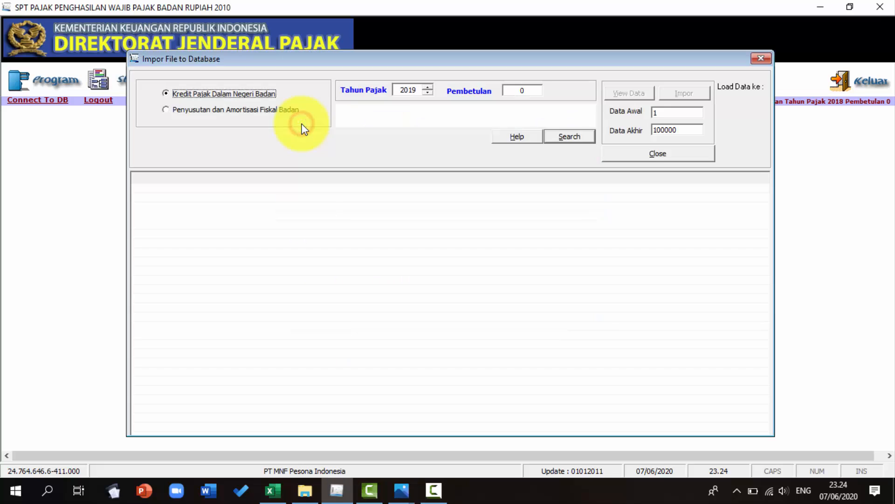
pyautogui.click(178, 112)
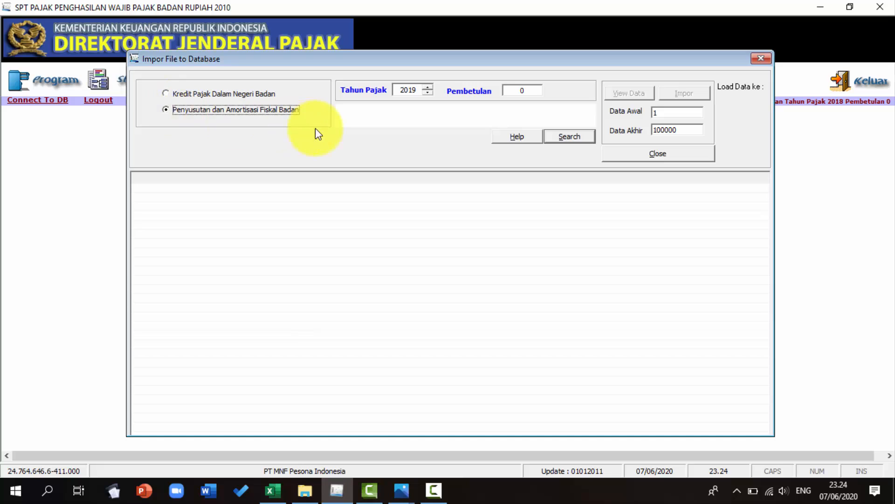
pyautogui.click(427, 94)
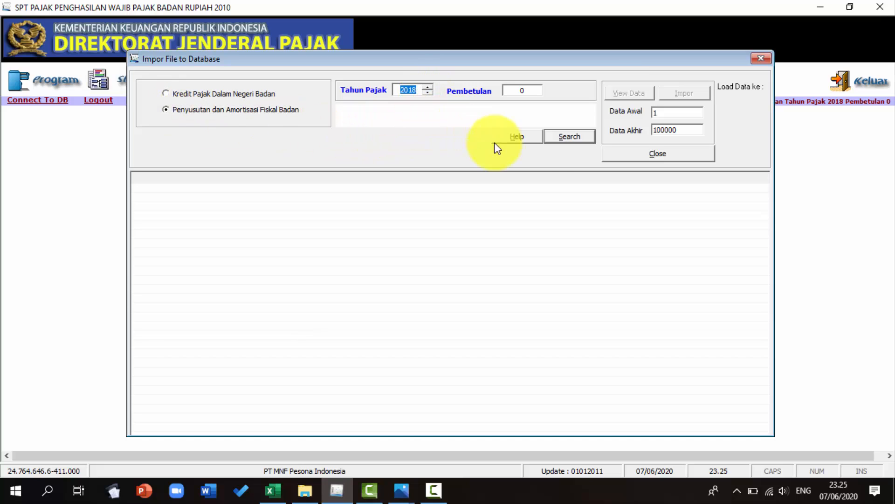
# Select Impor Penyusutan 1 as the source file and load its data for viewing
pyautogui.click(560, 139)
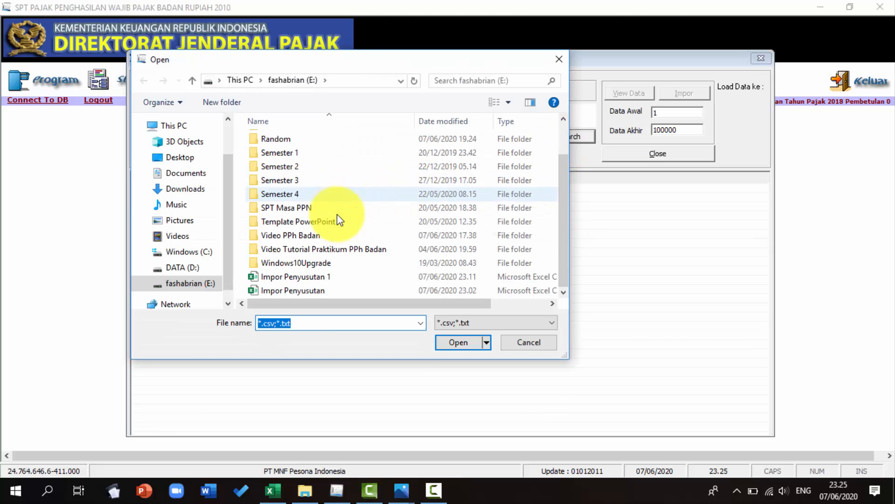
pyautogui.doubleClick(317, 276)
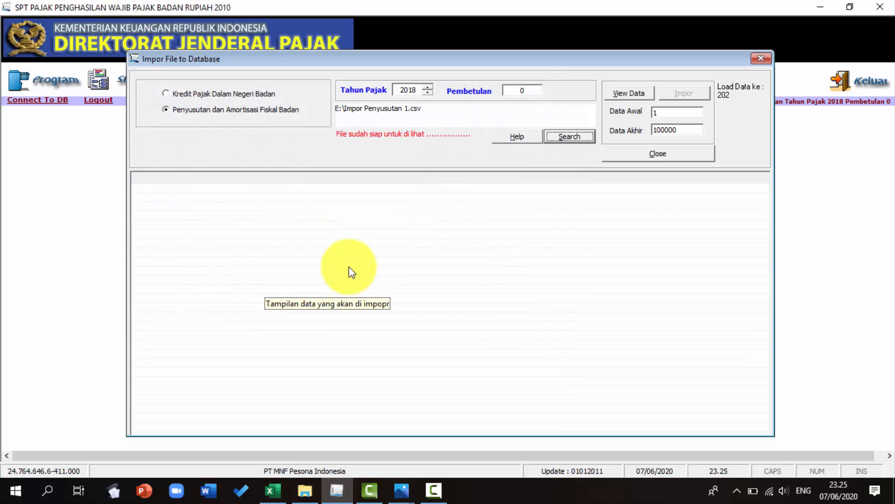
pyautogui.click(626, 93)
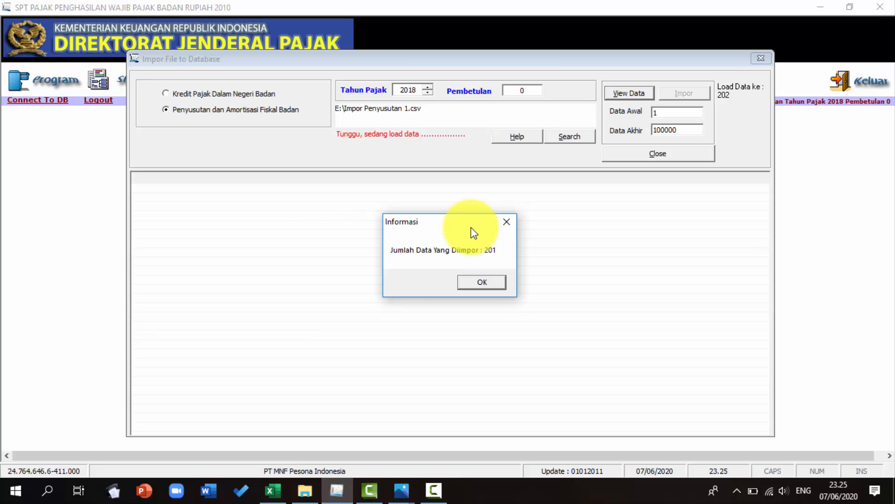
pyautogui.click(483, 282)
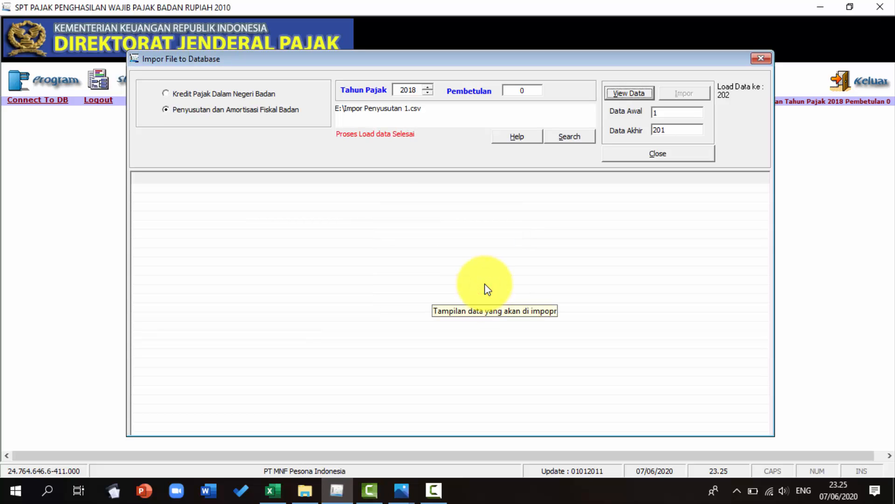
pyautogui.click(629, 92)
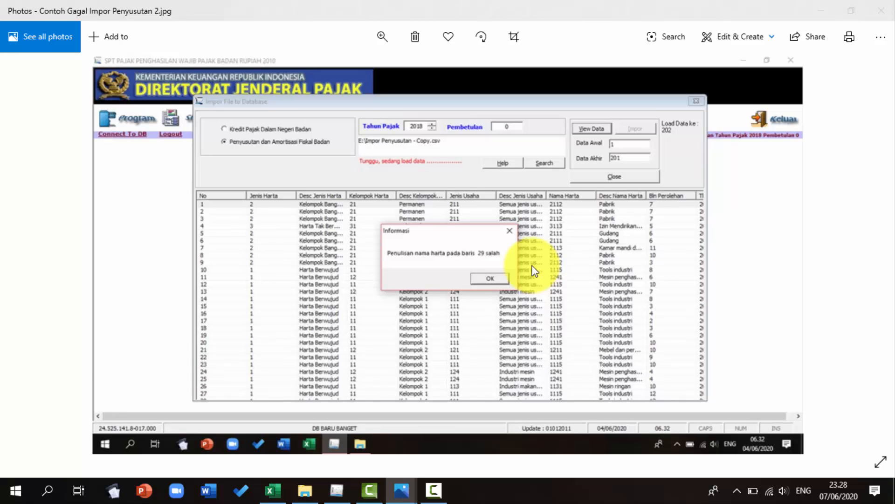
# Switch to the Photos window to show the sample failed-import error screenshots, then return to the e-SPT application
pyautogui.hotkey('alt', 'Tab')
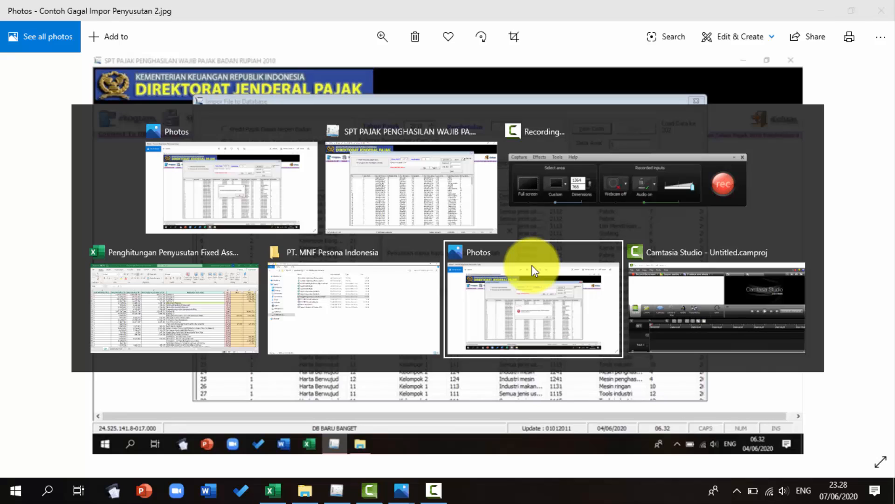
pyautogui.click(533, 270)
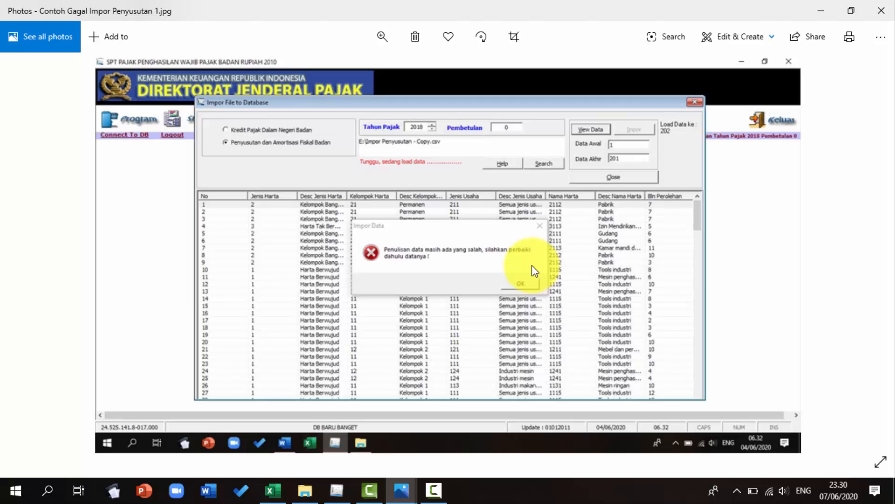
pyautogui.hotkey('alt', 'Tab')
pyautogui.hotkey('alt', 'Tab')
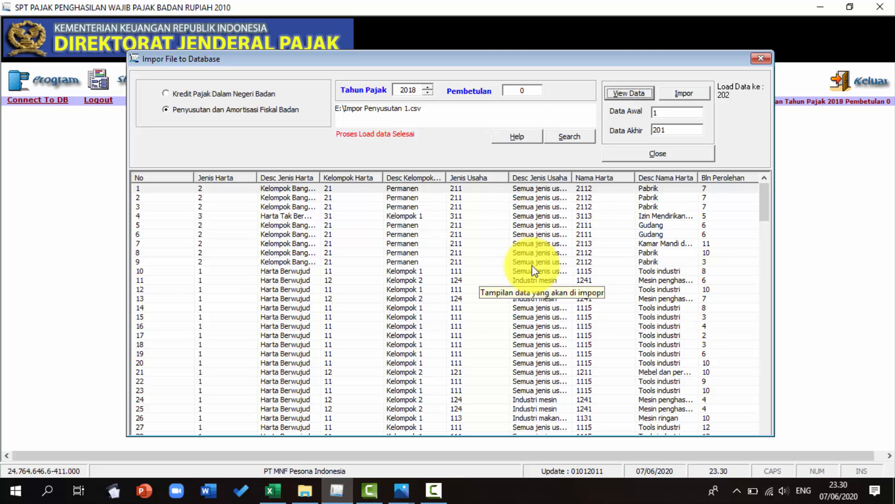
# Import the loaded Impor Penyusutan 1 data into the database and close the Impor File to Database dialog
pyautogui.click(679, 96)
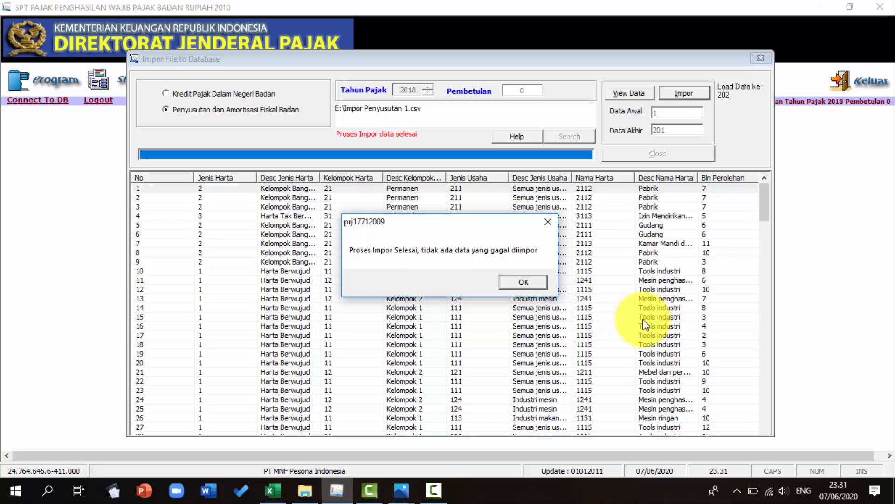
pyautogui.click(526, 282)
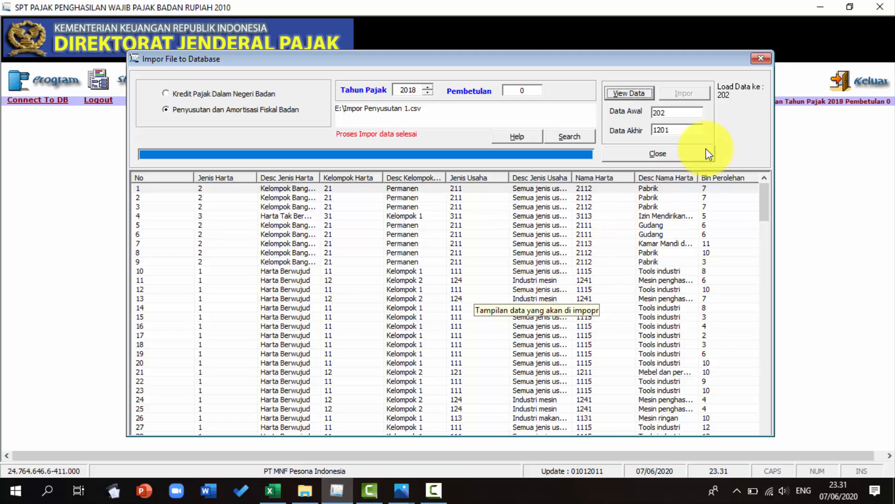
pyautogui.click(759, 60)
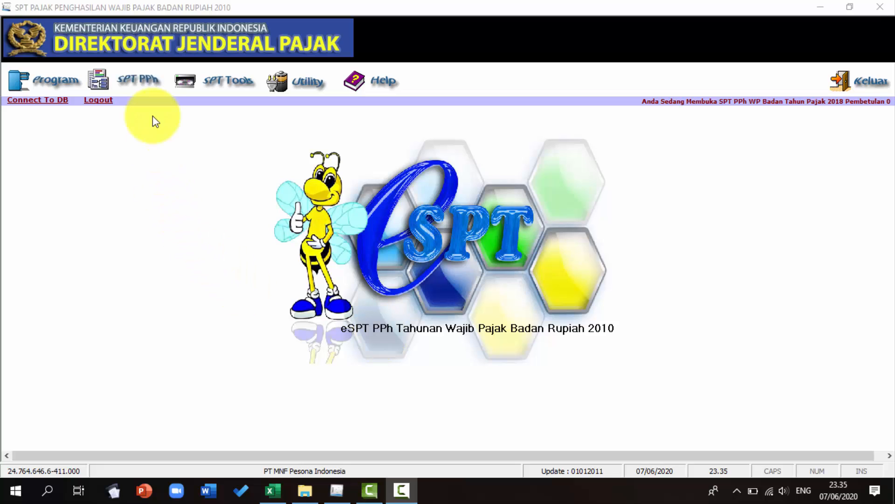
# Open the Lampiran Khusus Daftar Penyusutan dan Amortisasi Fiskal form to review the imported assets, then close it
pyautogui.click(142, 85)
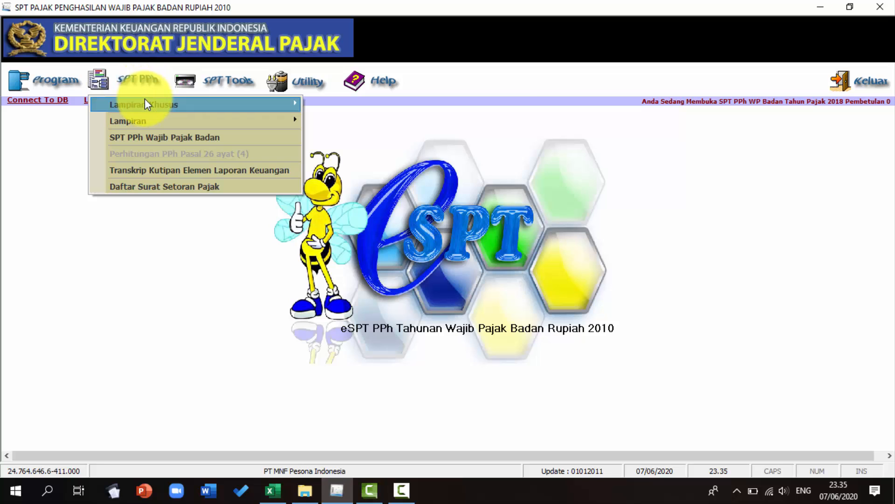
pyautogui.moveTo(145, 103)
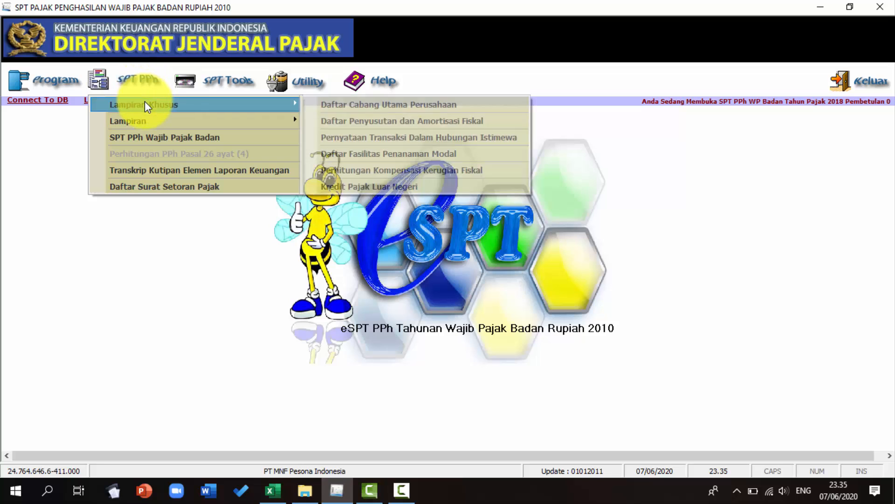
pyautogui.click(336, 119)
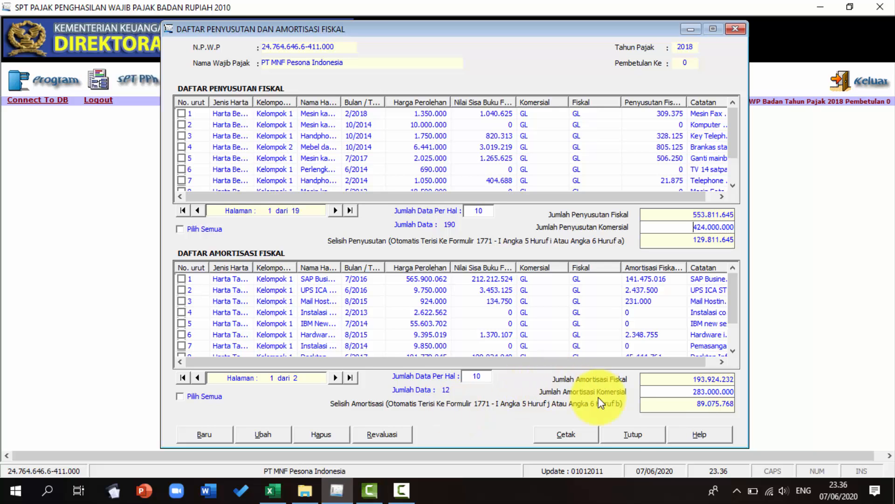
pyautogui.click(630, 435)
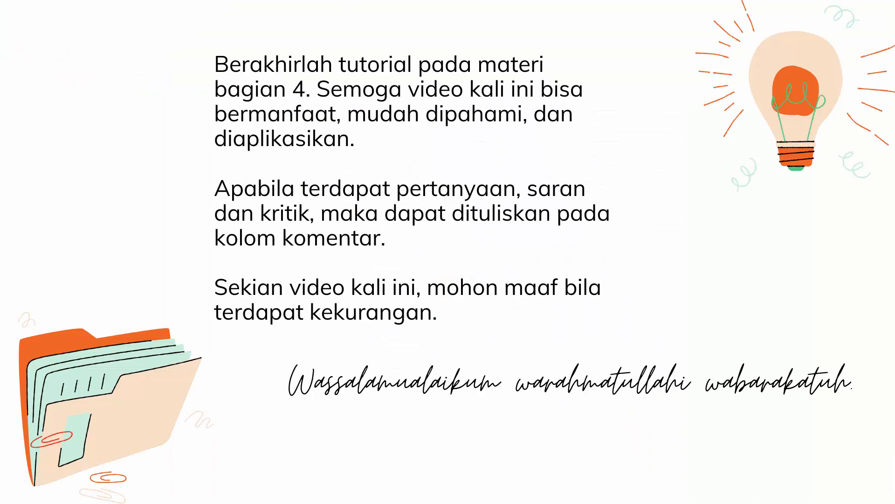